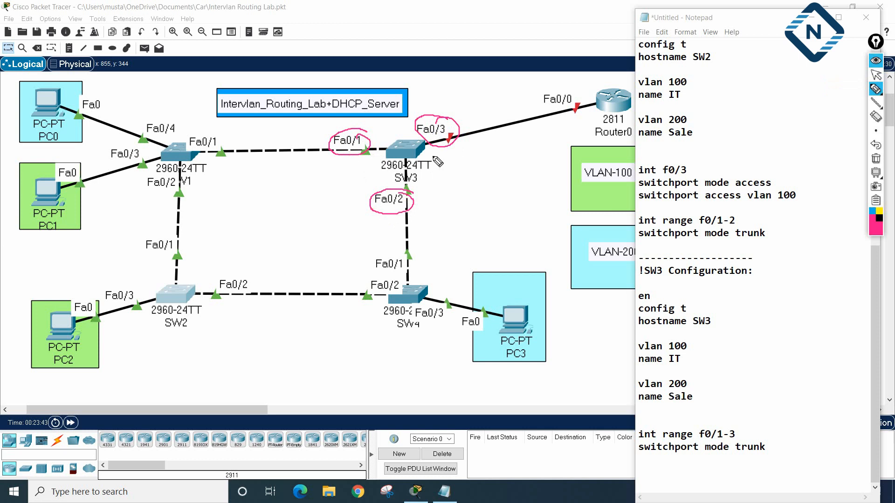
# - Annotate the SW1–SW3 link by tracing it and adding pointer arrows at the link and at SW3's Fa0/2
pyautogui.moveTo(292, 130); pyautogui.dragTo(297, 142)
pyautogui.moveTo(195, 154)
pyautogui.mouseDown()
pyautogui.moveTo(380, 148)
pyautogui.moveTo(217, 158)
pyautogui.moveTo(376, 159)
pyautogui.mouseUp()
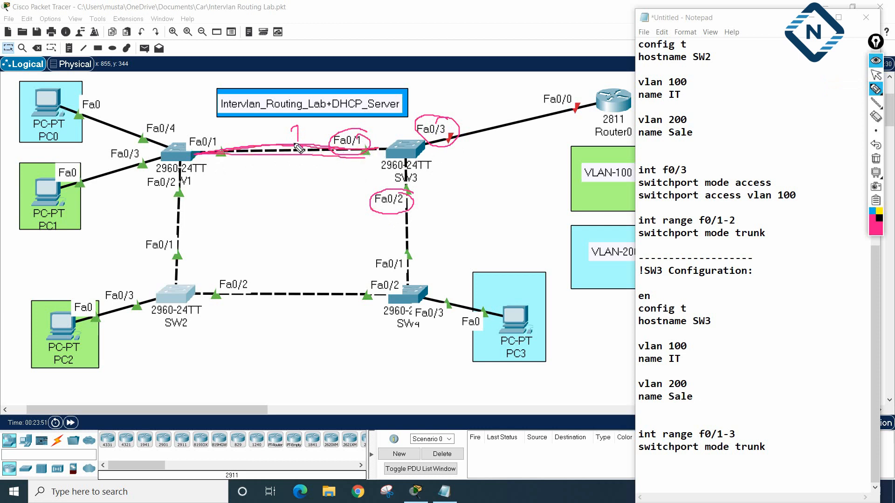
pyautogui.moveTo(267, 125); pyautogui.dragTo(268, 136)
pyautogui.moveTo(264, 137); pyautogui.dragTo(275, 138)
pyautogui.moveTo(433, 208); pyautogui.dragTo(422, 217)
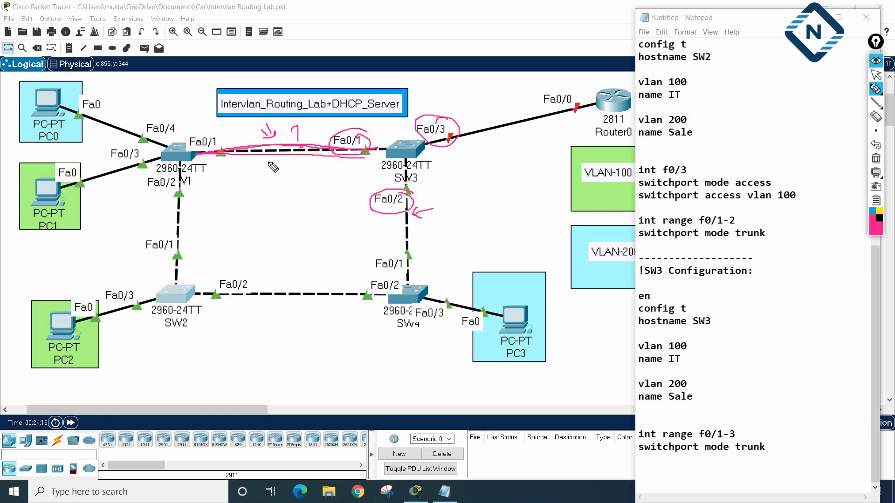
# - Handwrite underlined "VLAN" below the SW1–SW3 link, and "VLAN" with an arrow beside SW3's underlined Fa0/2
pyautogui.moveTo(238, 182)
pyautogui.mouseDown()
pyautogui.moveTo(267, 196)
pyautogui.moveTo(279, 187)
pyautogui.moveTo(286, 203)
pyautogui.moveTo(302, 174)
pyautogui.mouseUp()
pyautogui.moveTo(243, 213); pyautogui.dragTo(288, 203)
pyautogui.moveTo(457, 214)
pyautogui.mouseDown()
pyautogui.moveTo(428, 223)
pyautogui.moveTo(449, 226)
pyautogui.moveTo(464, 245)
pyautogui.moveTo(497, 228)
pyautogui.mouseUp()
pyautogui.moveTo(380, 223); pyautogui.dragTo(416, 214)
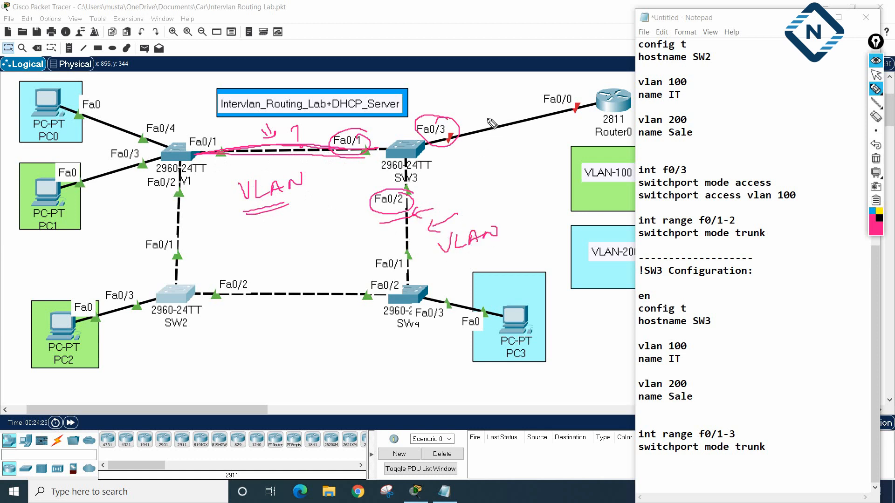
# - Mark SW3's Fa0/3 with arrows, trace its link to Router0, and clear all drawn annotations
pyautogui.moveTo(462, 110)
pyautogui.mouseDown()
pyautogui.moveTo(472, 109)
pyautogui.moveTo(461, 122)
pyautogui.mouseUp()
pyautogui.moveTo(424, 144); pyautogui.dragTo(517, 122)
pyautogui.moveTo(423, 144); pyautogui.dragTo(611, 102)
pyautogui.moveTo(423, 98)
pyautogui.mouseDown()
pyautogui.moveTo(424, 116)
pyautogui.moveTo(464, 135)
pyautogui.moveTo(427, 133)
pyautogui.mouseUp()
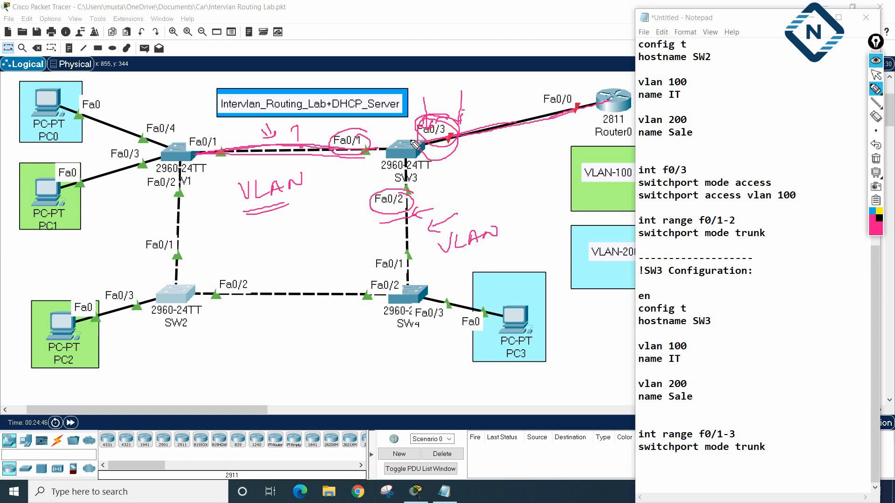
pyautogui.click(875, 159)
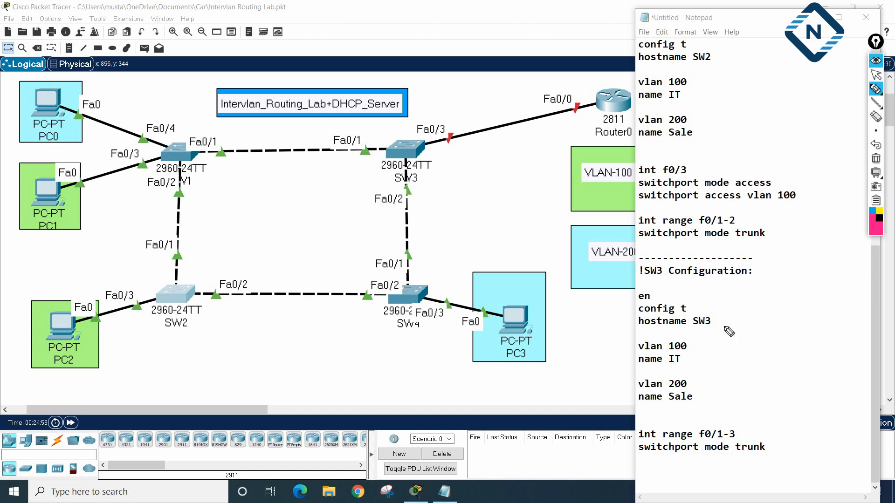
pyautogui.click(876, 75)
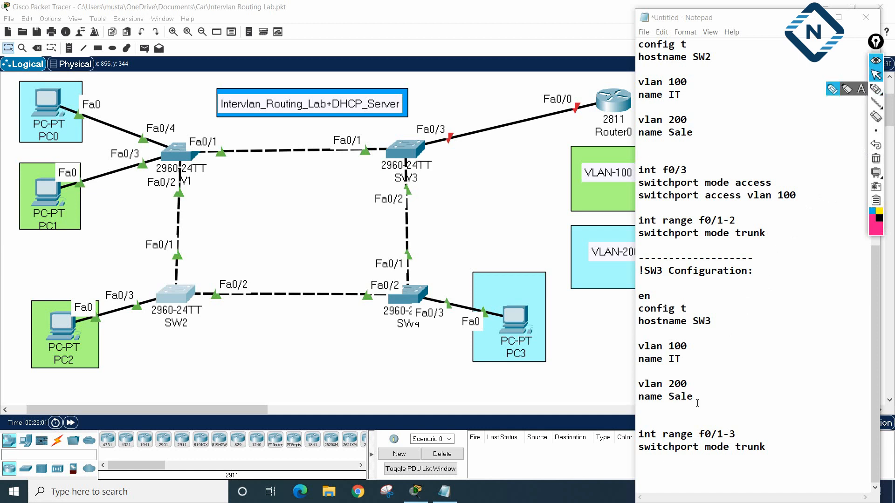
# - Add a dashed separator line and the heading "!R1 Configuration:" below the SW3 trunk commands in the notes
pyautogui.moveTo(771, 450); pyautogui.dragTo(636, 434)
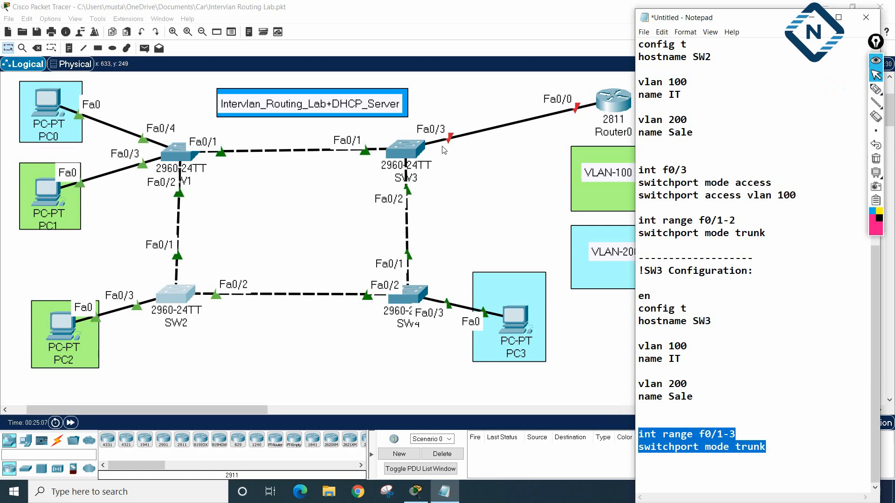
pyautogui.click(794, 456)
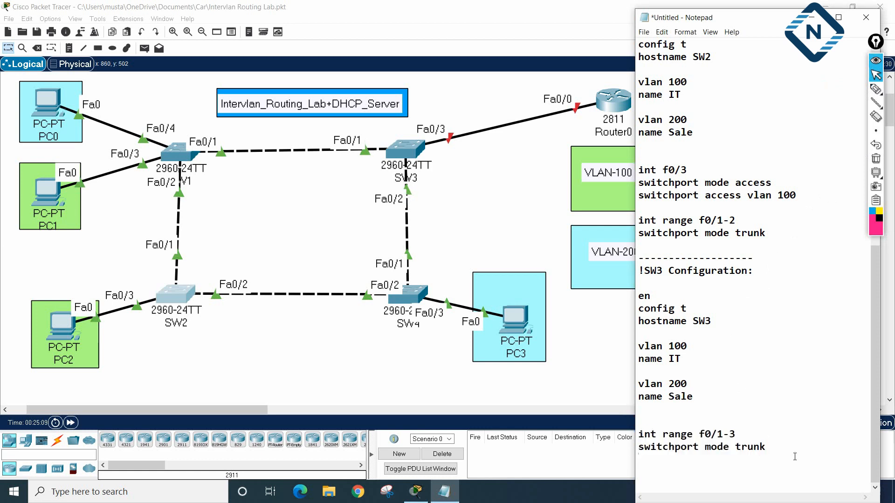
pyautogui.scroll(3, 794, 457)
pyautogui.scroll(-3, 795, 457)
pyautogui.scroll(-4, 794, 457)
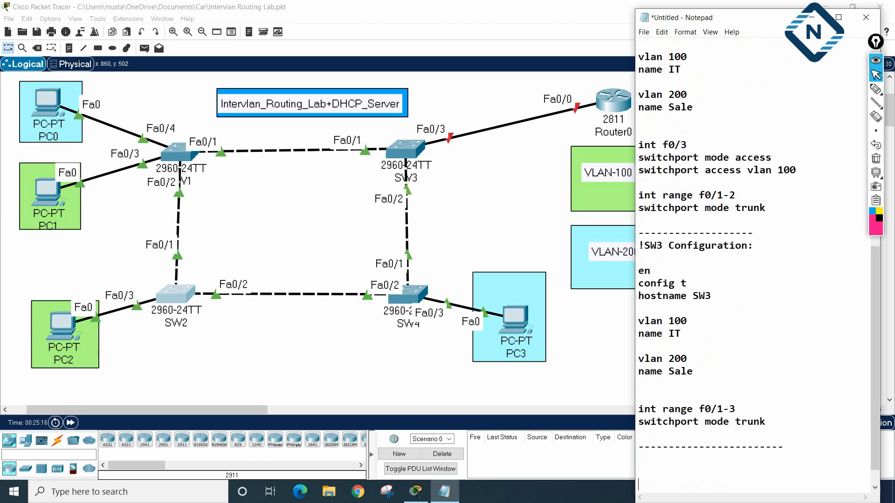
pyautogui.scroll(-6, 795, 457)
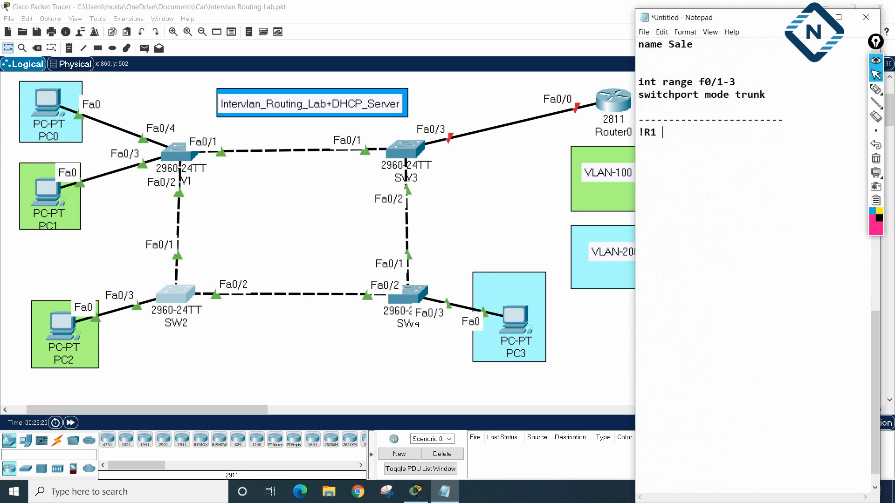
pyautogui.write('figuration:')
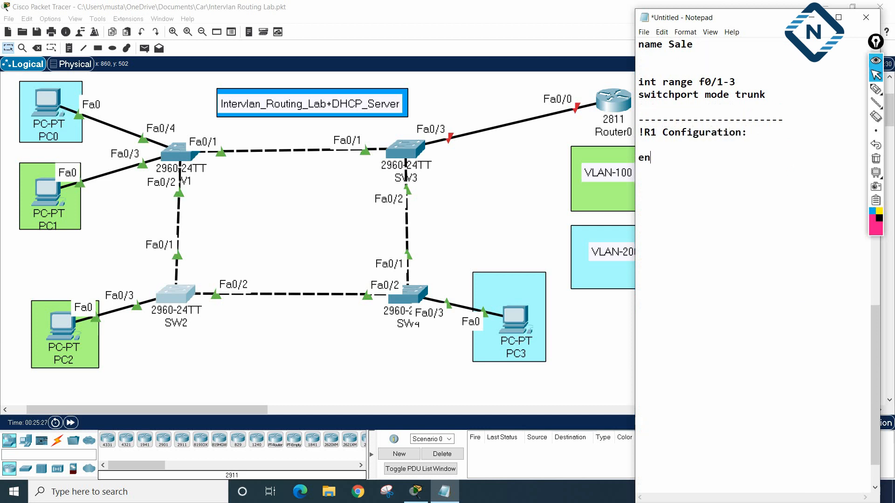
# - Write the commands "en", "config t" and "hostname R1" under the R1 heading
pyautogui.press('BackSpace')
pyautogui.write('nfig t')
pyautogui.press('Return')
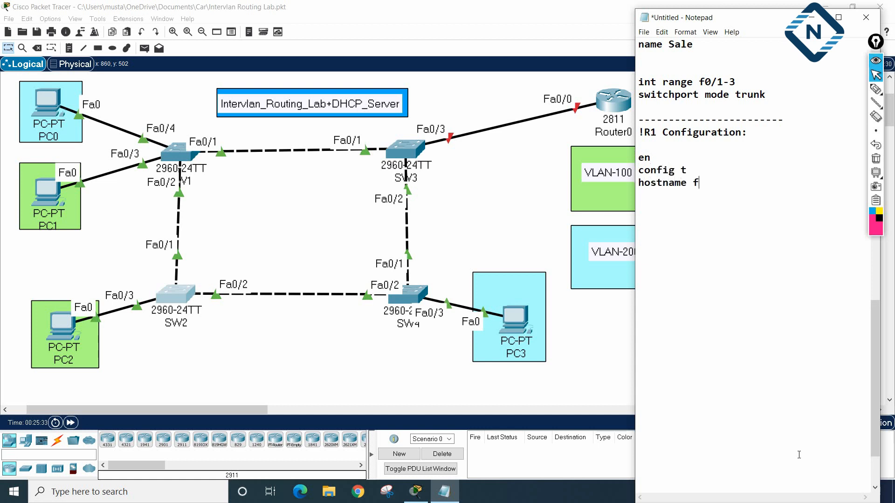
pyautogui.write('hostname R1')
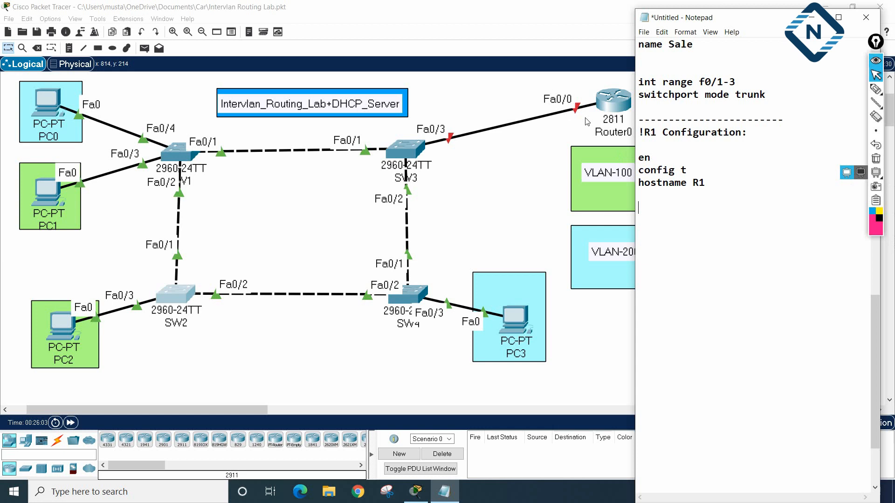
# - Circle Router0's Fa0/0 and handwrite "VLAN 100" and "VLAN 200" on either side of its link to SW3
pyautogui.click(876, 88)
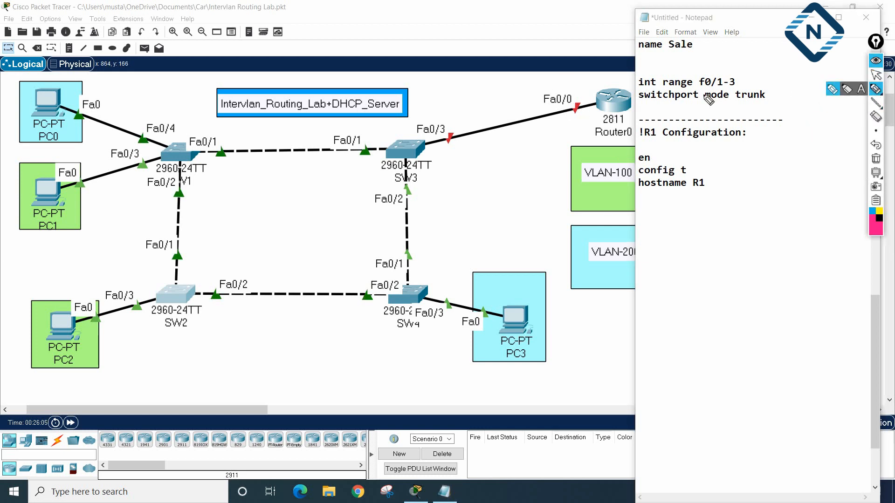
pyautogui.moveTo(578, 72)
pyautogui.mouseDown()
pyautogui.moveTo(578, 93)
pyautogui.moveTo(583, 87)
pyautogui.moveTo(543, 93)
pyautogui.moveTo(583, 106)
pyautogui.mouseUp()
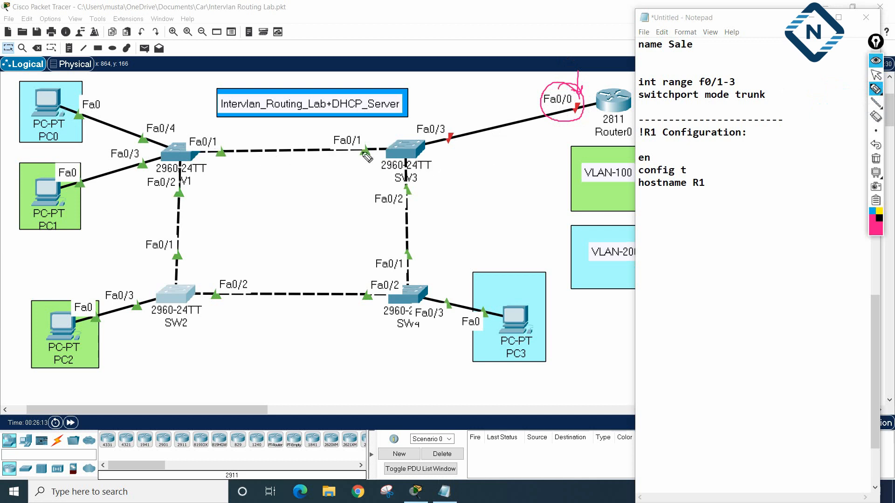
pyautogui.moveTo(457, 108); pyautogui.dragTo(541, 98)
pyautogui.moveTo(465, 146)
pyautogui.mouseDown()
pyautogui.moveTo(497, 153)
pyautogui.moveTo(550, 140)
pyautogui.mouseUp()
pyautogui.moveTo(462, 131); pyautogui.dragTo(588, 117)
# - Handwrite the subinterface names "f0/0.100" and "f0/0.200" below the SW3–Router0 link
pyautogui.moveTo(457, 184)
pyautogui.mouseDown()
pyautogui.moveTo(450, 225)
pyautogui.moveTo(460, 210)
pyautogui.mouseUp()
pyautogui.moveTo(470, 202)
pyautogui.mouseDown()
pyautogui.moveTo(476, 219)
pyautogui.moveTo(487, 203)
pyautogui.moveTo(526, 206)
pyautogui.mouseUp()
pyautogui.click(495, 208)
pyautogui.moveTo(528, 201)
pyautogui.mouseDown()
pyautogui.moveTo(537, 203)
pyautogui.moveTo(528, 200)
pyautogui.mouseUp()
pyautogui.moveTo(470, 234); pyautogui.dragTo(463, 260)
pyautogui.moveTo(457, 257)
pyautogui.mouseDown()
pyautogui.moveTo(480, 247)
pyautogui.moveTo(491, 258)
pyautogui.mouseUp()
pyautogui.moveTo(503, 247); pyautogui.dragTo(545, 237)
pyautogui.click(515, 245)
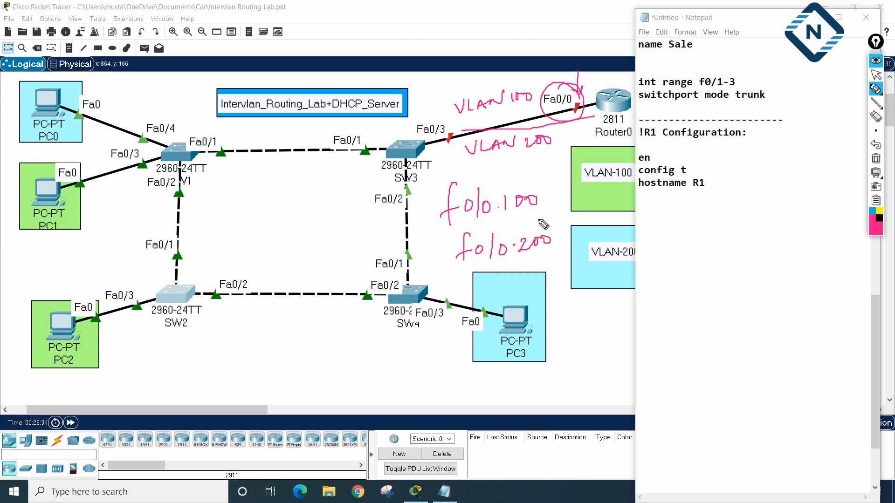
# - Handwrite "int f0/0" and "no sh" in the middle of the topology, and clear all drawn annotations
pyautogui.moveTo(213, 218)
pyautogui.mouseDown()
pyautogui.moveTo(238, 207)
pyautogui.moveTo(254, 181)
pyautogui.moveTo(260, 201)
pyautogui.mouseUp()
pyautogui.moveTo(246, 191)
pyautogui.mouseDown()
pyautogui.moveTo(270, 188)
pyautogui.moveTo(285, 218)
pyautogui.moveTo(299, 199)
pyautogui.mouseUp()
pyautogui.click(218, 187)
pyautogui.moveTo(303, 196)
pyautogui.mouseDown()
pyautogui.moveTo(306, 215)
pyautogui.moveTo(317, 197)
pyautogui.mouseUp()
pyautogui.moveTo(234, 242)
pyautogui.mouseDown()
pyautogui.moveTo(279, 235)
pyautogui.moveTo(295, 214)
pyautogui.moveTo(305, 234)
pyautogui.mouseUp()
pyautogui.moveTo(232, 266)
pyautogui.mouseDown()
pyautogui.moveTo(245, 264)
pyautogui.moveTo(239, 279)
pyautogui.mouseUp()
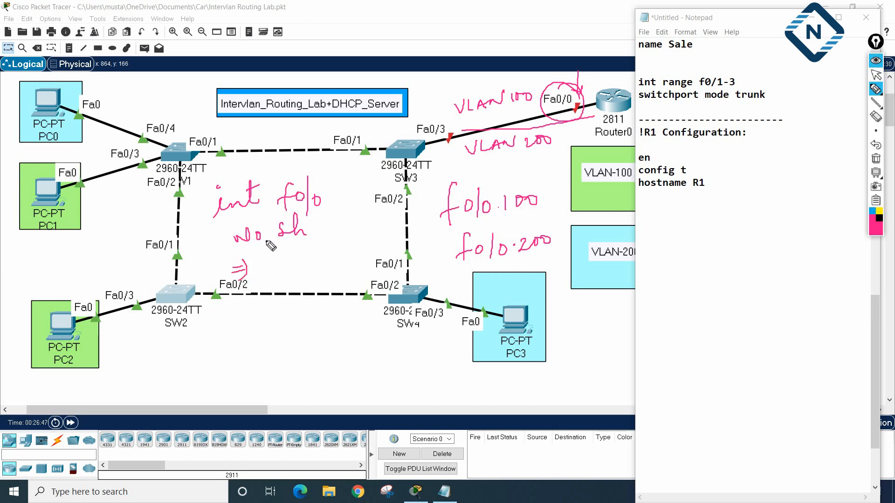
pyautogui.click(875, 159)
pyautogui.click(875, 74)
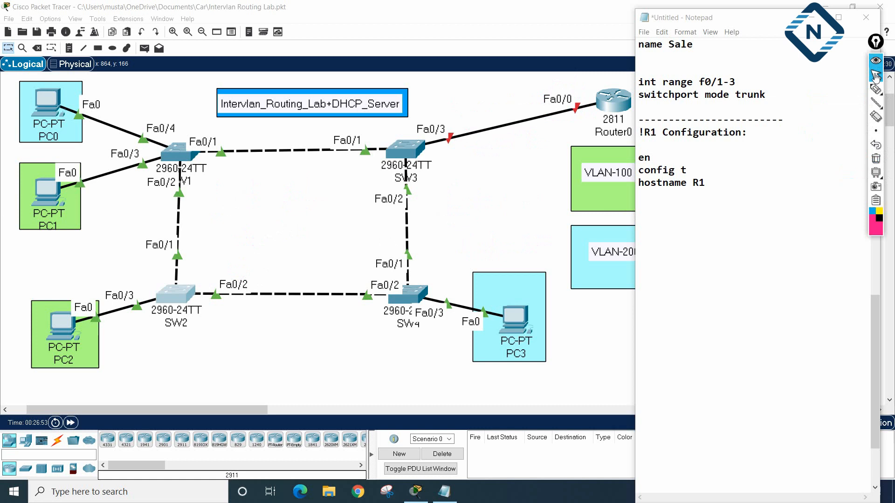
pyautogui.click(876, 75)
# - Add the commands "int f0/0" and "no sh" below the R1 hostname line
pyautogui.click(742, 189)
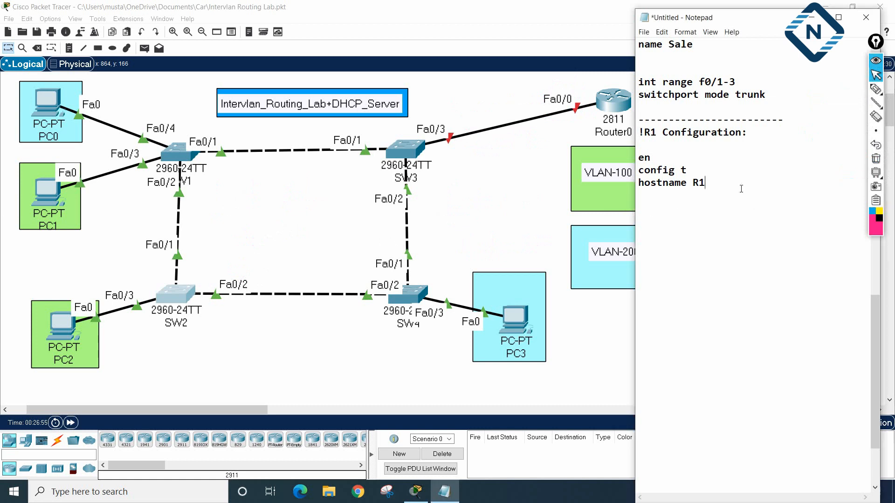
pyautogui.press('Return')
pyautogui.press('Return')
pyautogui.write('int f0/0')
pyautogui.press('Return')
pyautogui.write('no sh')
pyautogui.press('Return')
pyautogui.press('Return')
# - Add the subinterface commands "int f0/0.100" and "encapsulation dot1q 100" to the R1 configuration
pyautogui.write('int f')
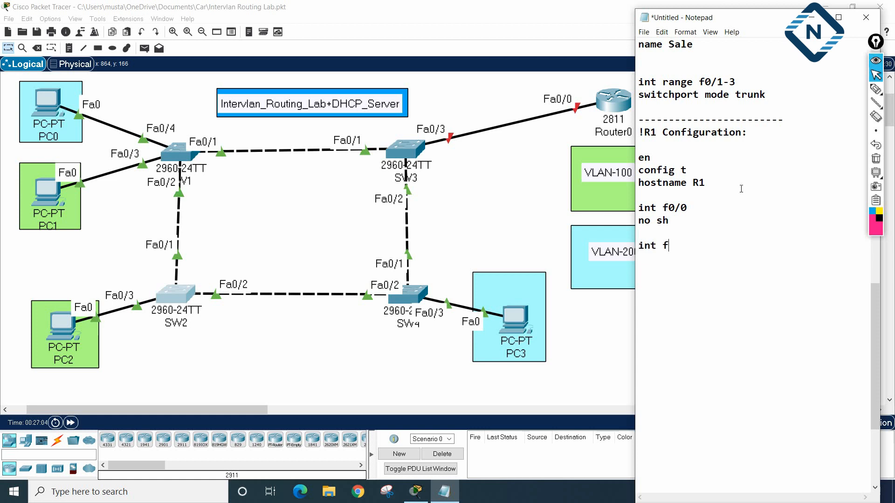
pyautogui.write('0/0.100')
pyautogui.press('Return')
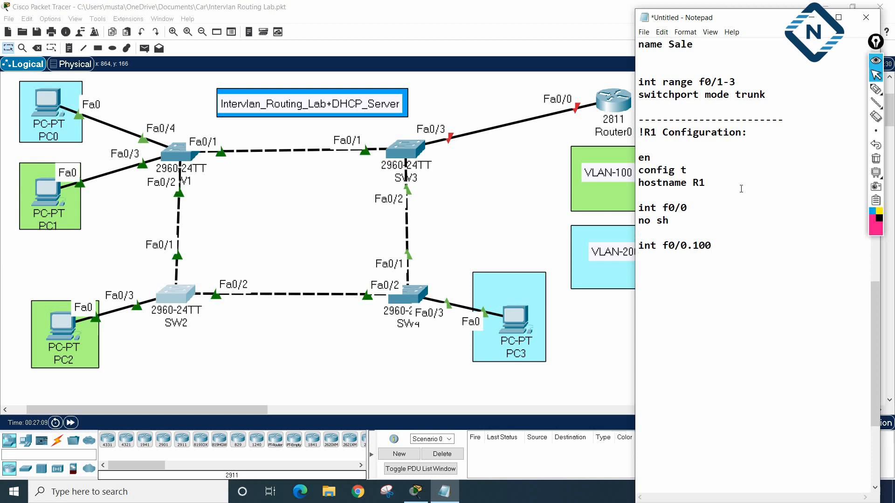
pyautogui.write('enc')
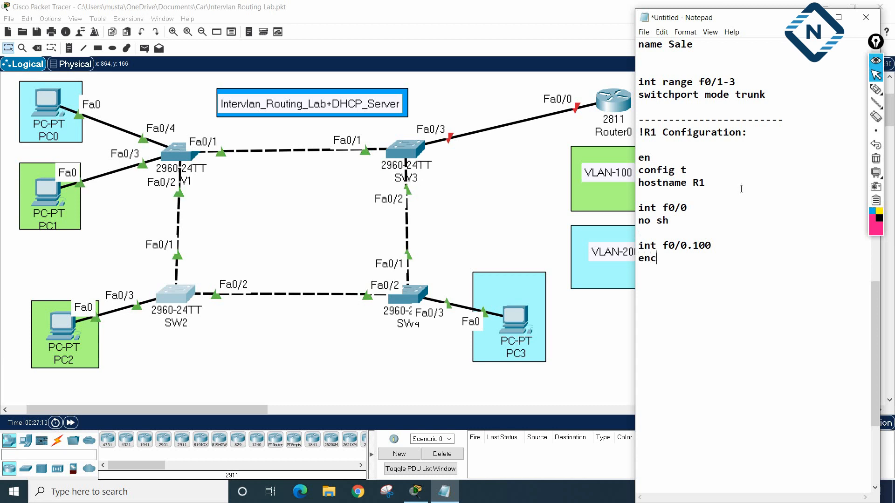
pyautogui.write('apsulation dot1')
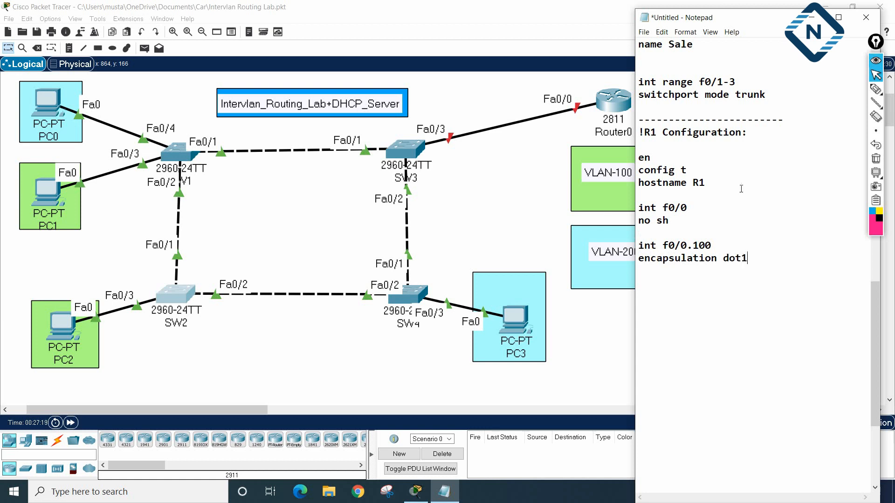
pyautogui.write('q 100')
# - Add the subinterface commands "int f0/0.200" and "encapsulation dot1q 200" as a separate block
pyautogui.press('Return')
pyautogui.press('Return')
pyautogui.write('int f0/0.200')
pyautogui.press('Return')
pyautogui.write('e')
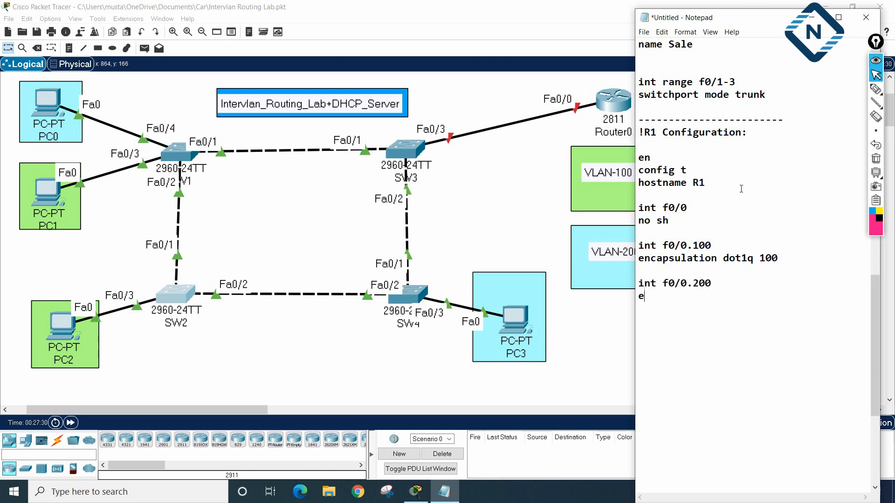
pyautogui.write('ncapsulation do')
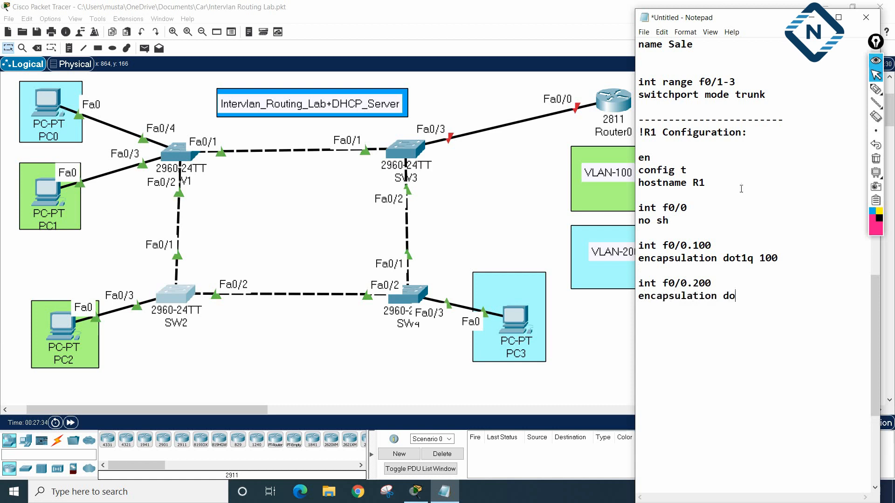
pyautogui.write('t1q 200')
# - Insert "ip add 192.168.1.1 255.255.255.0" below the dot1q 100 encapsulation line
pyautogui.click(796, 259)
pyautogui.press('Return')
pyautogui.write('ip add')
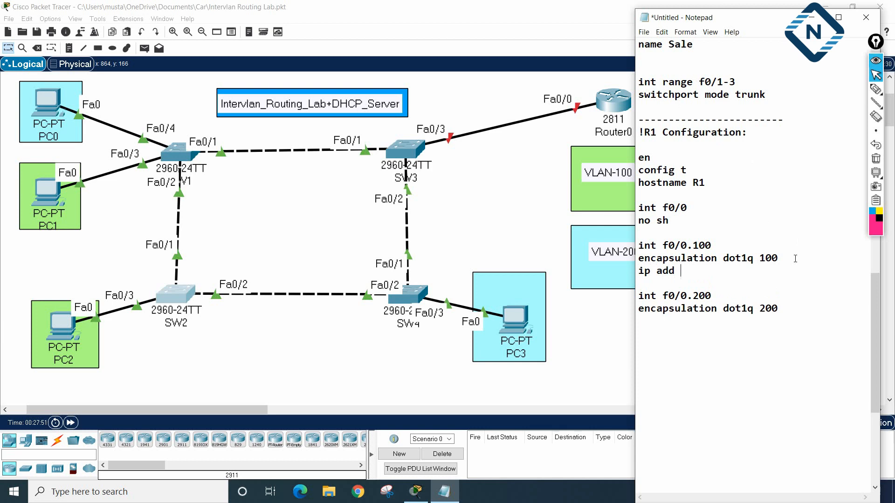
pyautogui.write(' 192.168.1.1 255.255.255.0')
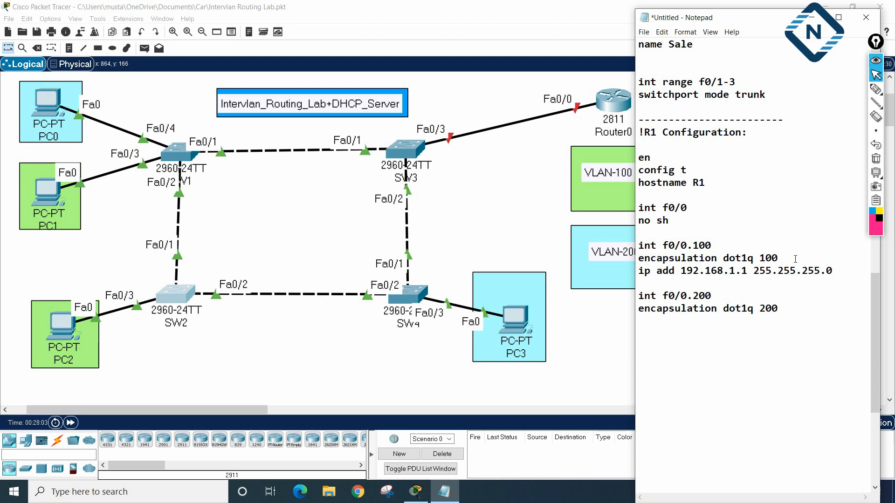
# - Copy the IP address line below the dot1q 200 encapsulation command and change its address to 192.168.2.1
pyautogui.moveTo(834, 271); pyautogui.dragTo(639, 270)
pyautogui.hotkey('ctrl', 'c')
pyautogui.click(796, 309)
pyautogui.press('Return')
pyautogui.hotkey('ctrl', 'v')
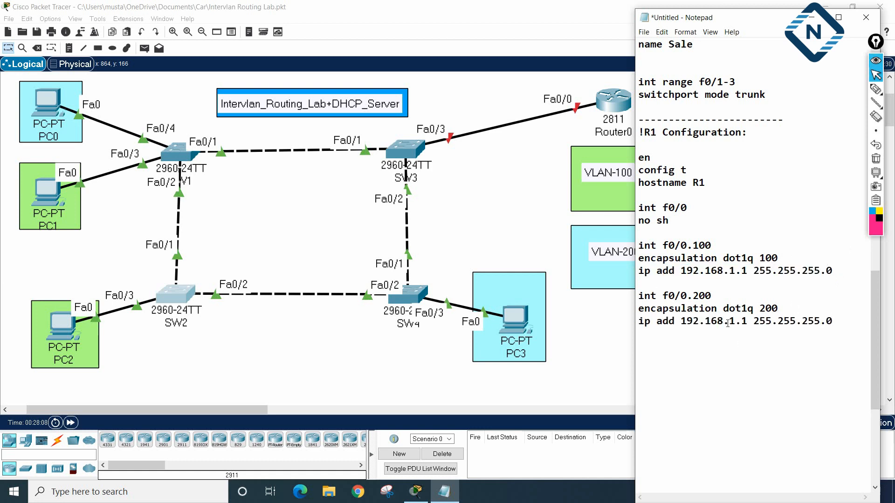
pyautogui.doubleClick(732, 321)
pyautogui.write('2')
pyautogui.moveTo(756, 270); pyautogui.dragTo(676, 270)
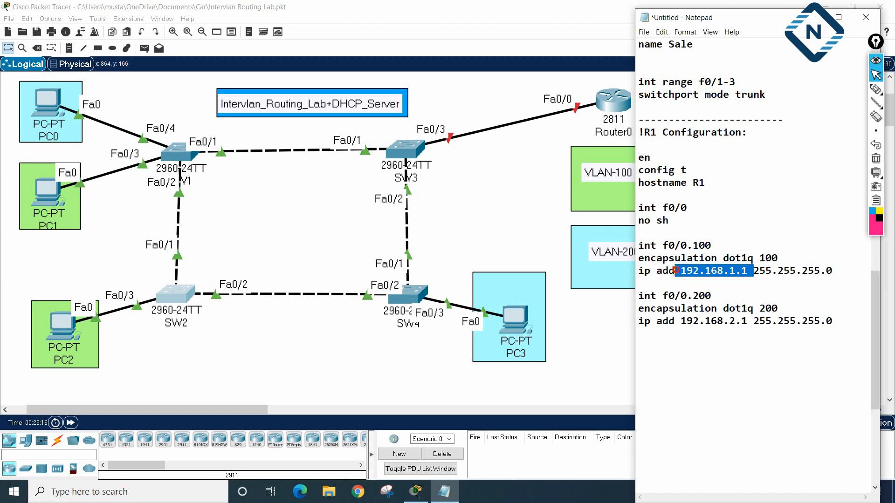
pyautogui.moveTo(755, 321); pyautogui.dragTo(682, 320)
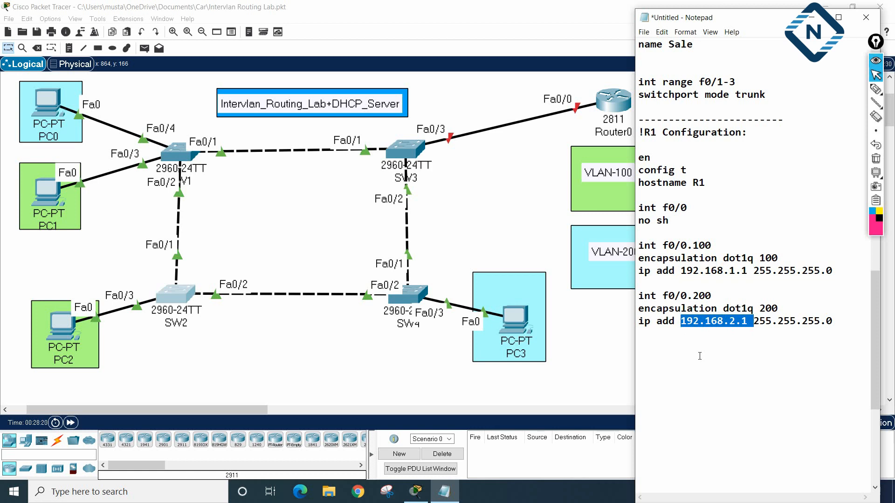
# - Add the heading "DHCP Server on R1" below the f0/0.200 block, separated by blank lines
pyautogui.scroll(-2, 794, 328)
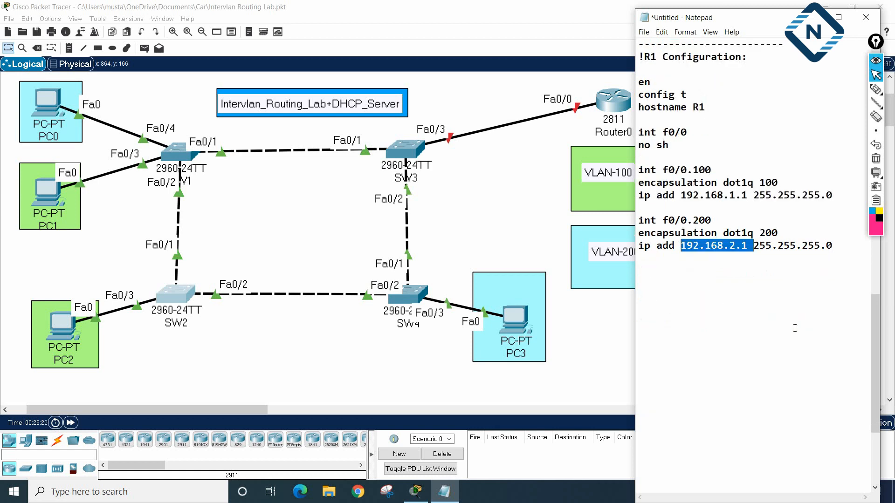
pyautogui.click(847, 255)
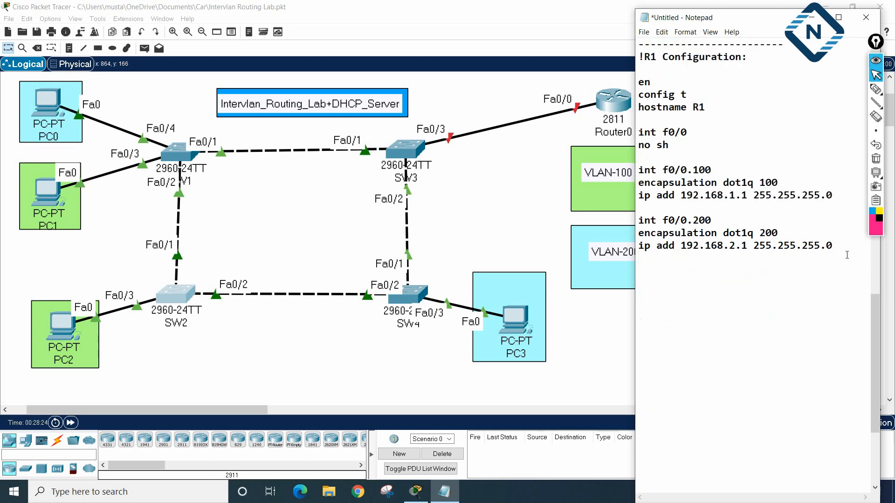
pyautogui.press('BackSpace')
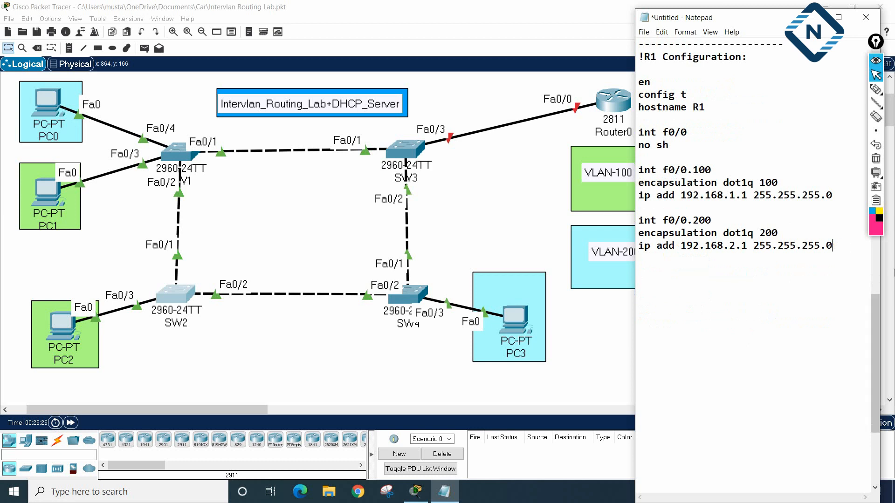
pyautogui.press('Return')
pyautogui.press('Return')
pyautogui.press('Return')
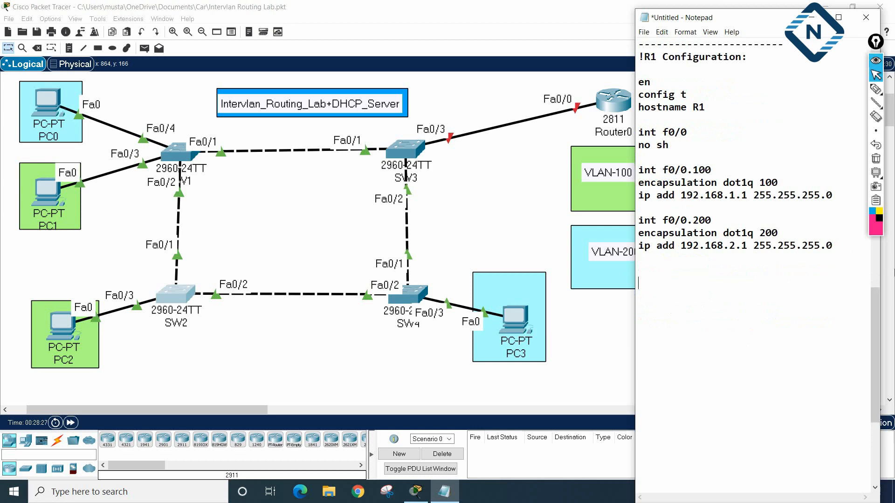
pyautogui.write('DHCP Server on R1 ')
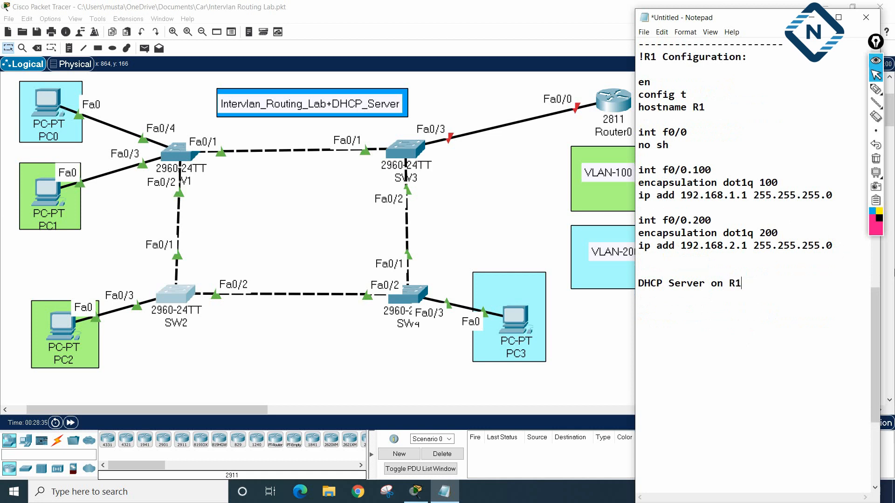
# - Complete the DHCP heading as "DHCP Server on R1 Configuraiton:" and leave a blank line below it
pyautogui.write('Configuraiton:')
pyautogui.press('Return')
pyautogui.press('Return')
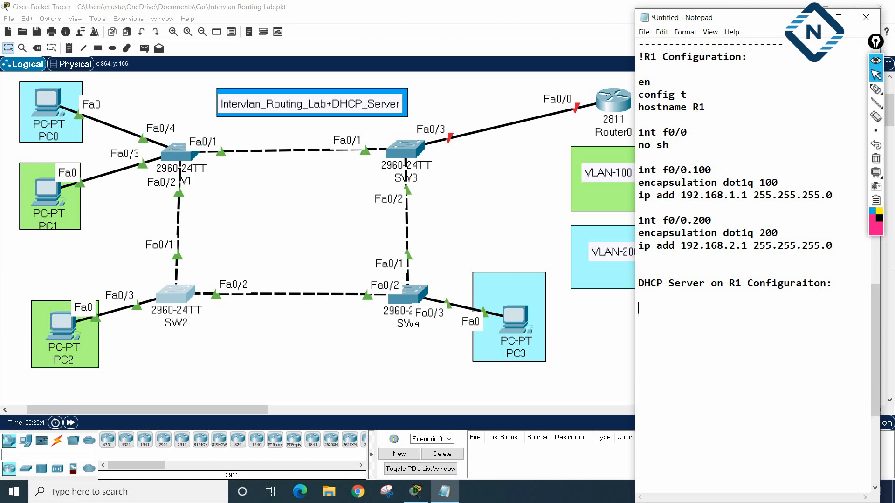
# - Add the line "ip dhcp exclude-add 192.168.1.0 192.168.1.10" under the DHCP heading and widen the Notepad window to fit it
pyautogui.write('ip dhcp ')
pyautogui.write('e')
pyautogui.press('BackSpace')
pyautogui.write('exc')
pyautogui.press('BackSpace')
pyautogui.write('clude-add')
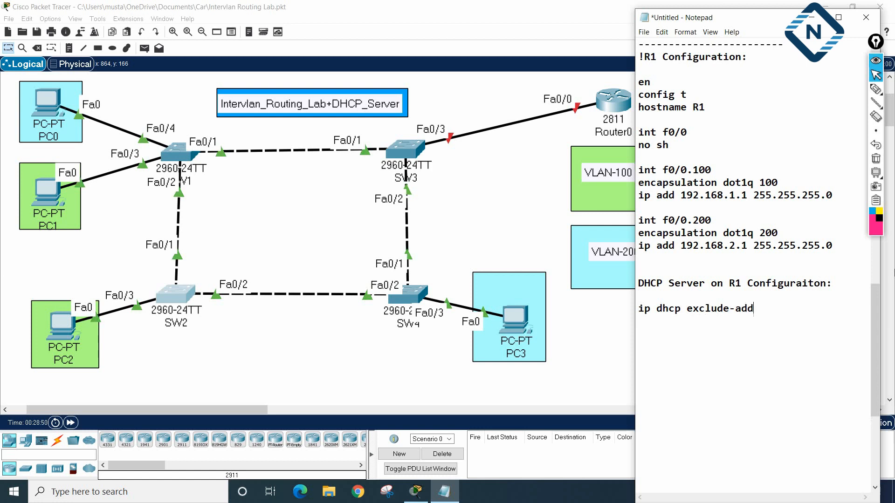
pyautogui.write(' 192.168.10')
pyautogui.press('BackSpace')
pyautogui.write('.0 192.168.1.10')
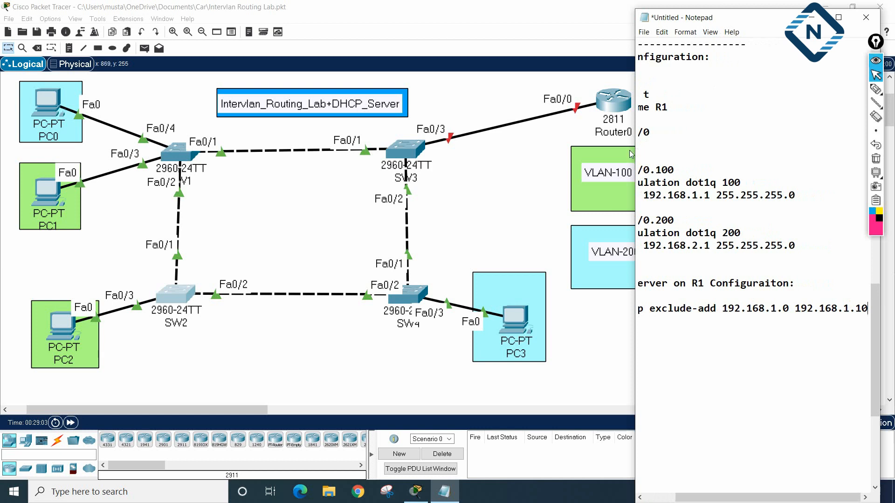
pyautogui.moveTo(637, 153); pyautogui.dragTo(499, 146)
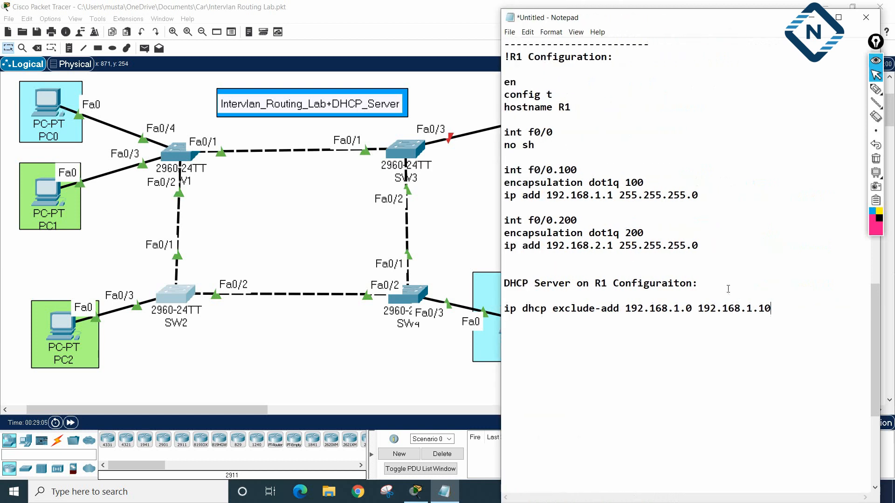
# - Duplicate the exclude-add line directly below and change its range to 192.168.2.0 192.168.2.10
pyautogui.moveTo(773, 310); pyautogui.dragTo(503, 308)
pyautogui.hotkey('ctrl', 'c')
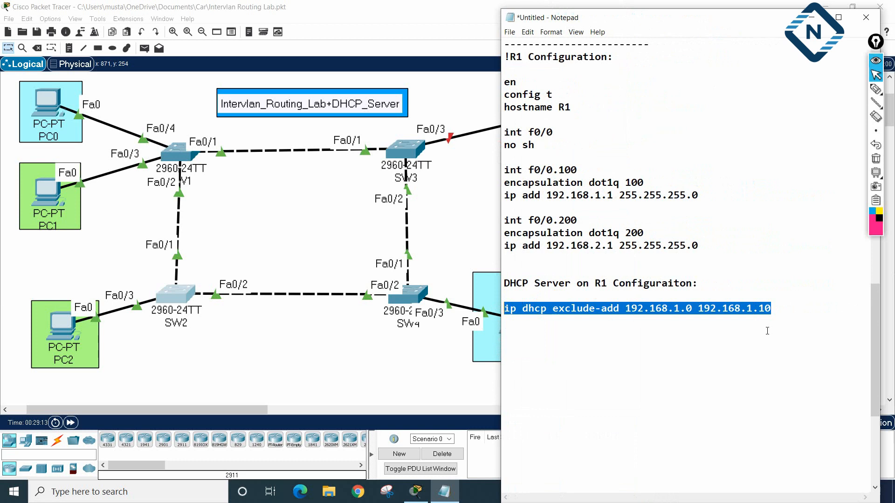
pyautogui.click(810, 311)
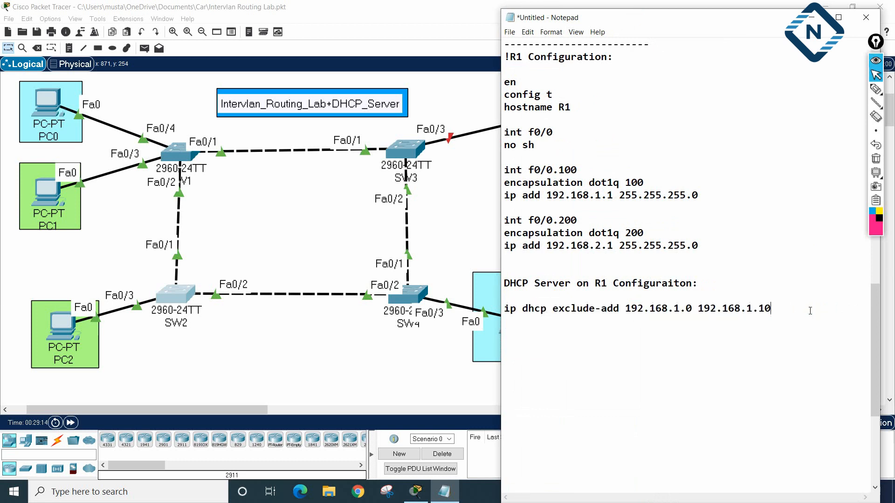
pyautogui.press('Return')
pyautogui.hotkey('ctrl', 'v')
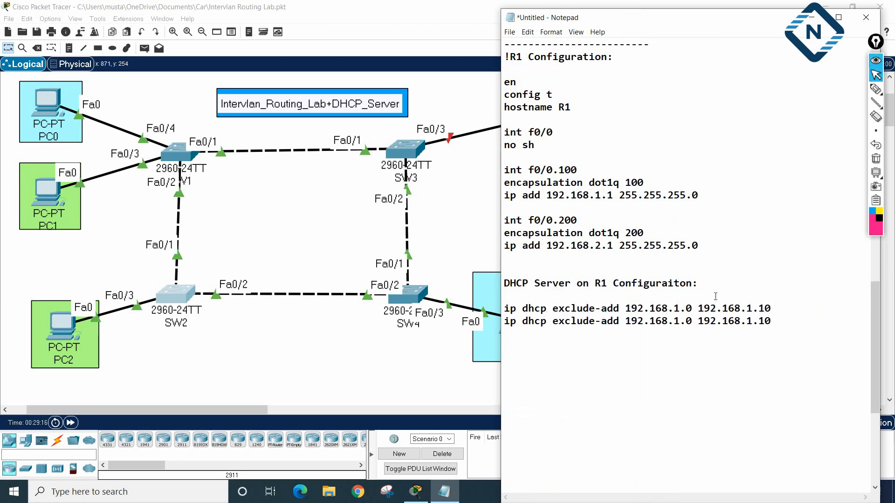
pyautogui.moveTo(680, 321); pyautogui.dragTo(676, 321)
pyautogui.write('2')
pyautogui.moveTo(754, 320); pyautogui.dragTo(747, 320)
pyautogui.write('2')
pyautogui.click(758, 365)
pyautogui.moveTo(773, 323); pyautogui.dragTo(504, 308)
pyautogui.click(719, 364)
pyautogui.moveTo(630, 308); pyautogui.dragTo(754, 320)
# - Add the command "ip dhcp pool vlan100" below the exclude-add lines, separated by a blank line
pyautogui.click(762, 335)
pyautogui.press('Return')
pyautogui.press('Return')
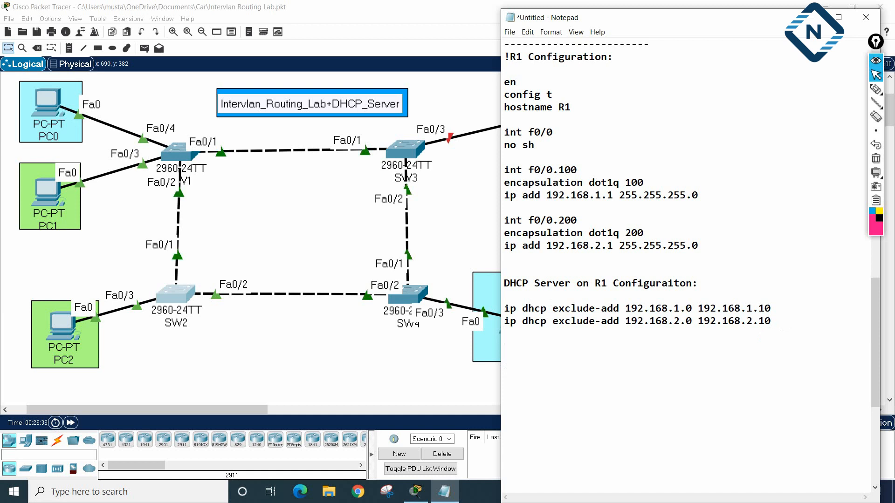
pyautogui.write('ip ')
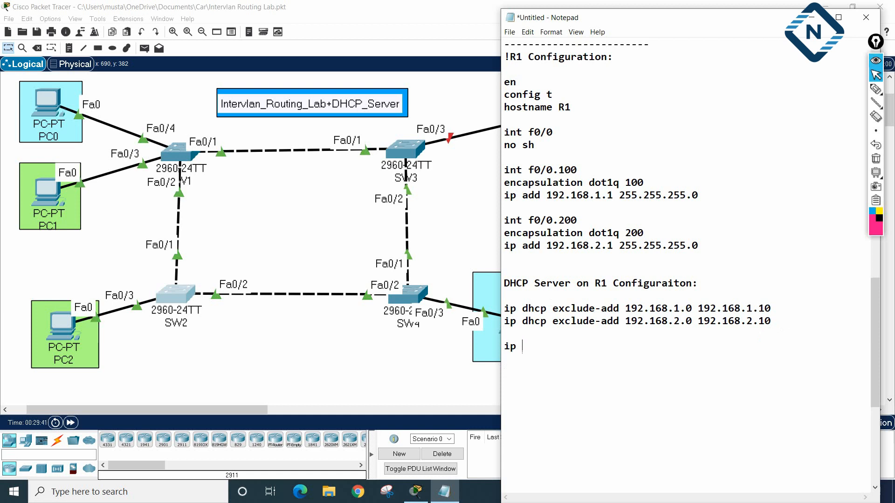
pyautogui.write('dhcp pool vlan 1')
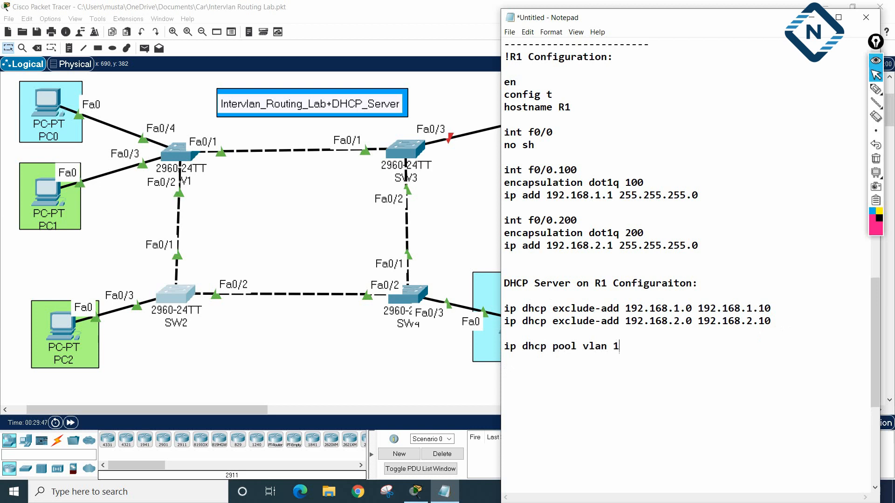
pyautogui.press('BackSpace')
pyautogui.press('BackSpace')
pyautogui.write('100')
pyautogui.press('Return')
pyautogui.press('Return')
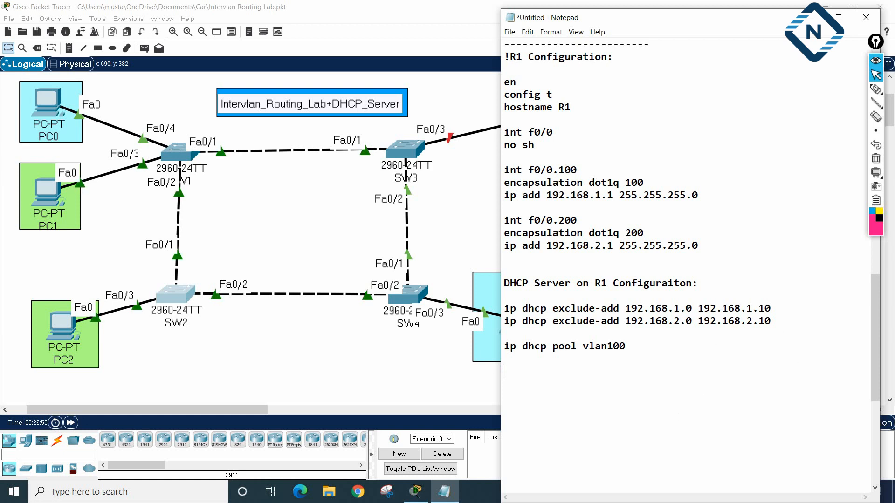
# - Add "network 192.168.1.0 255.255.255.0" and "default-router 192.168.1.1" directly under the vlan100 pool command
pyautogui.moveTo(627, 346); pyautogui.dragTo(582, 346)
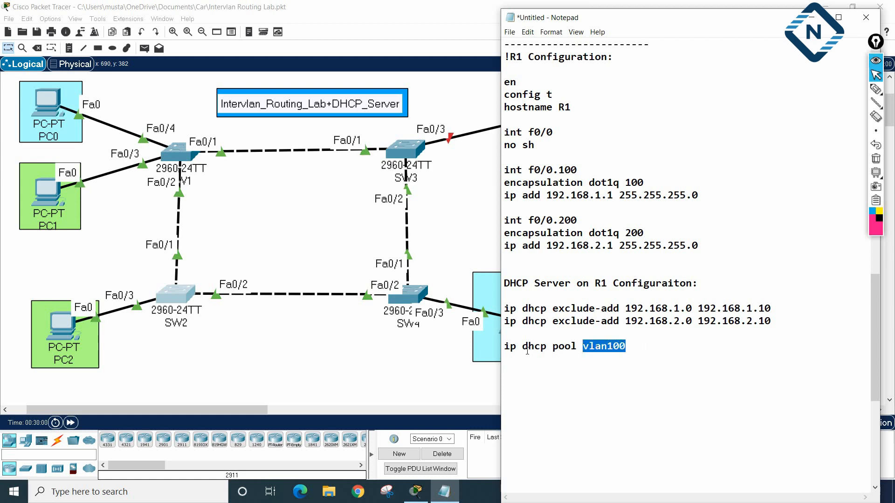
pyautogui.moveTo(504, 346); pyautogui.dragTo(514, 346)
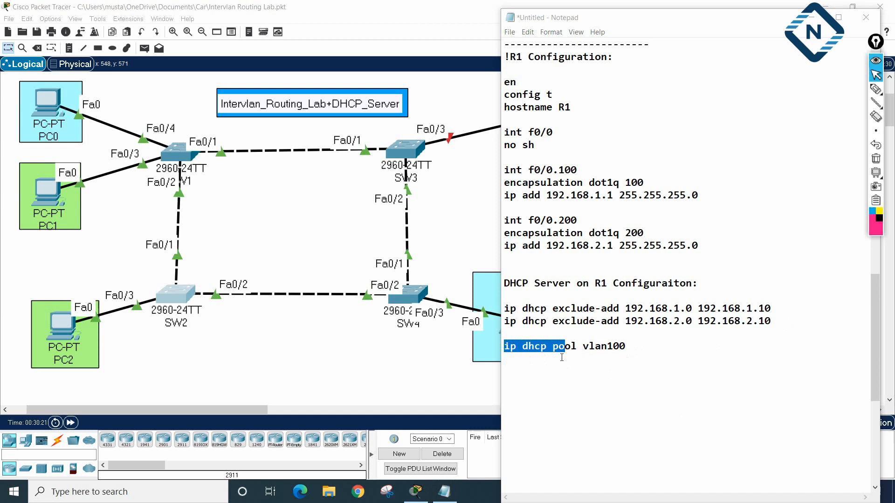
pyautogui.click(639, 348)
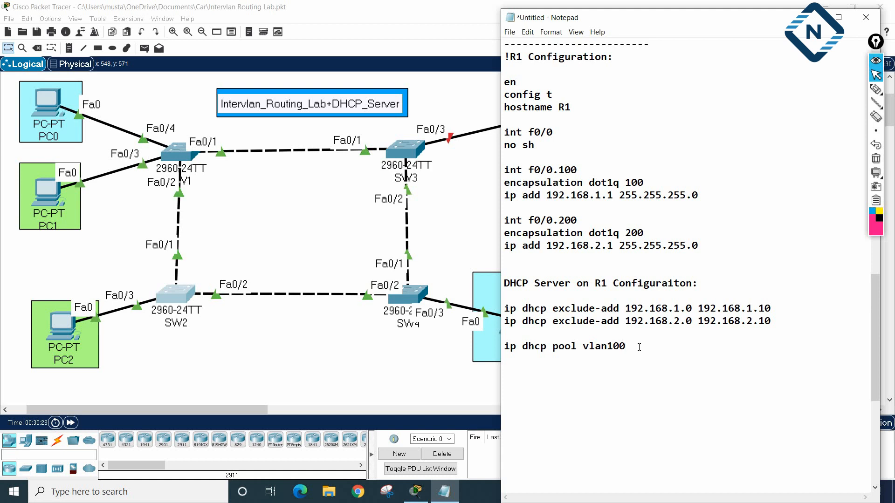
pyautogui.press('Return')
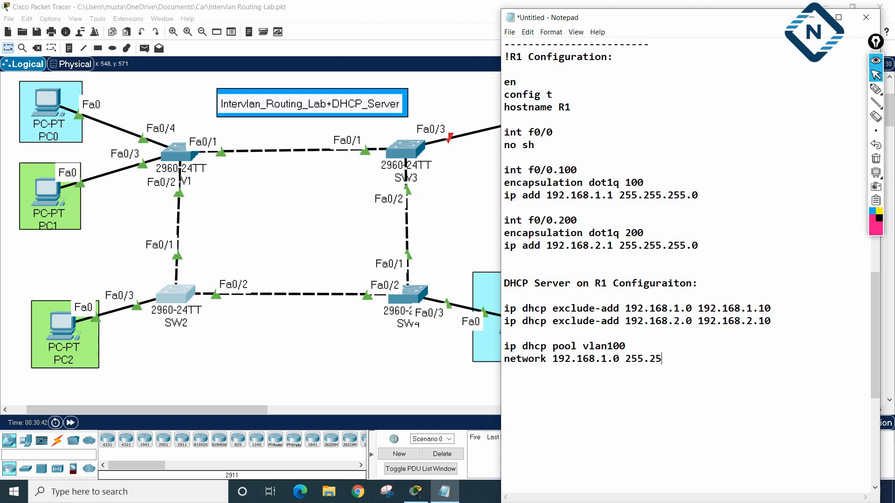
pyautogui.press('Return')
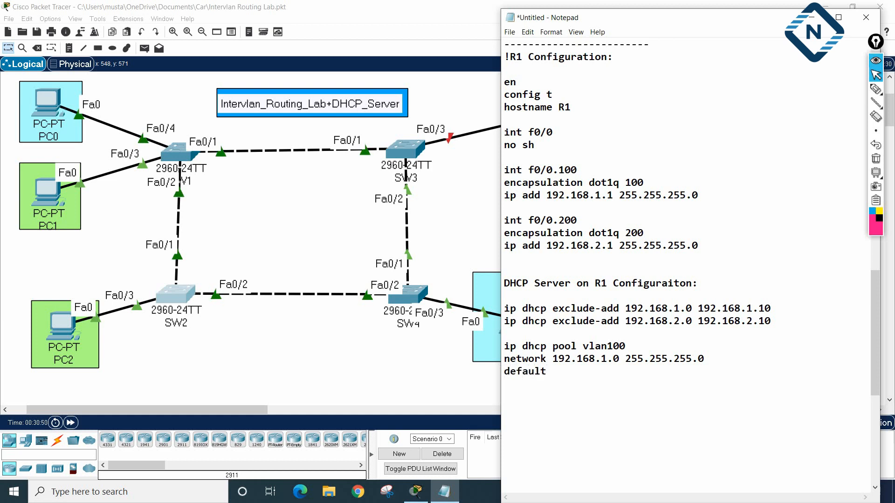
pyautogui.write('default-route')
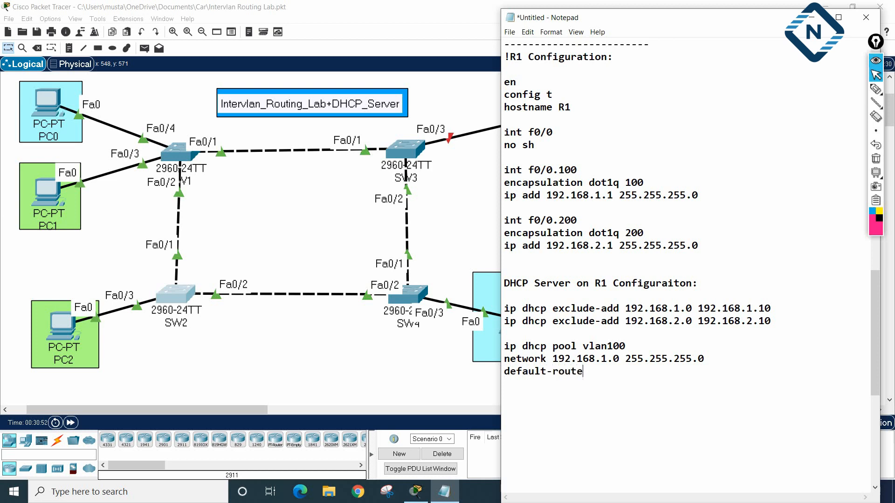
pyautogui.write('r 192.168.1.1')
# - Copy the vlan100 pool block below itself and adapt it to vlan200, network 192.168.2.0 and default-router 192.168.2.1
pyautogui.moveTo(675, 377); pyautogui.dragTo(505, 346)
pyautogui.hotkey('ctrl', 'c')
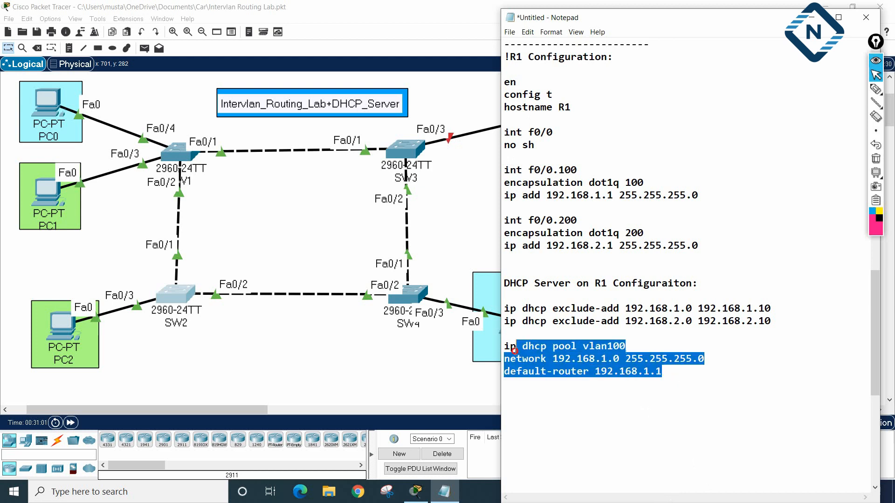
pyautogui.click(689, 384)
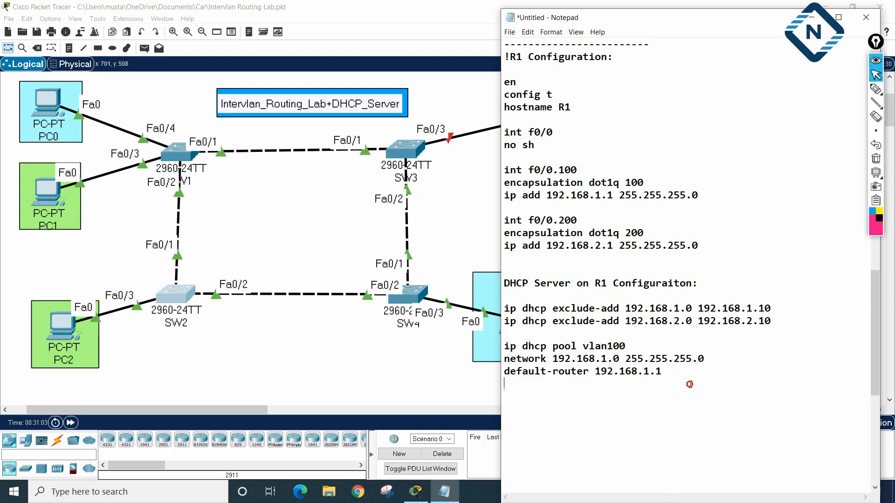
pyautogui.hotkey('ctrl', 'v')
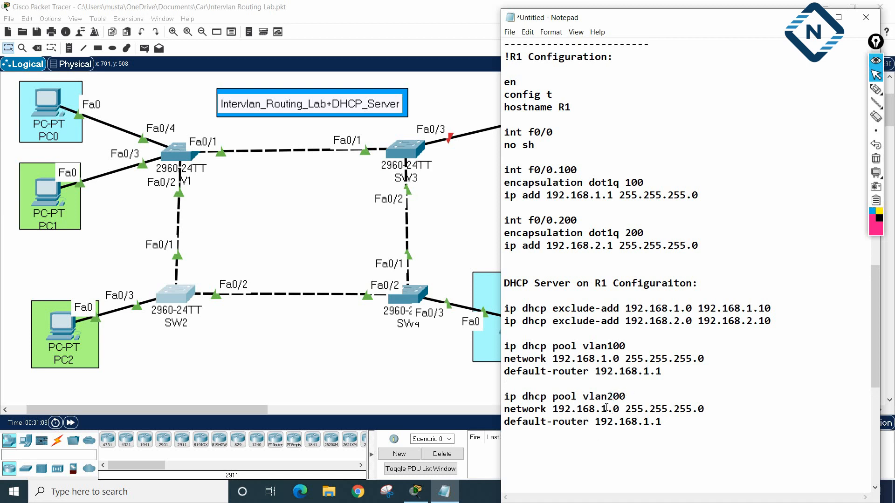
pyautogui.moveTo(607, 409); pyautogui.dragTo(600, 409)
pyautogui.write('2')
pyautogui.write('2')
pyautogui.click(657, 457)
# - Tick the en, config t and hostname R1 lines with the screen pen, narrow the Notepad window and clear the marks
pyautogui.click(876, 89)
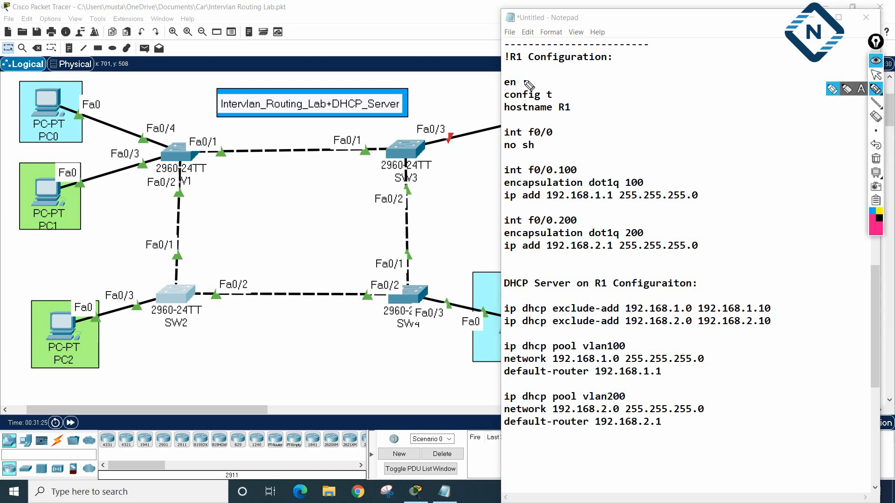
pyautogui.moveTo(523, 81)
pyautogui.mouseDown()
pyautogui.moveTo(536, 75)
pyautogui.moveTo(590, 104)
pyautogui.mouseUp()
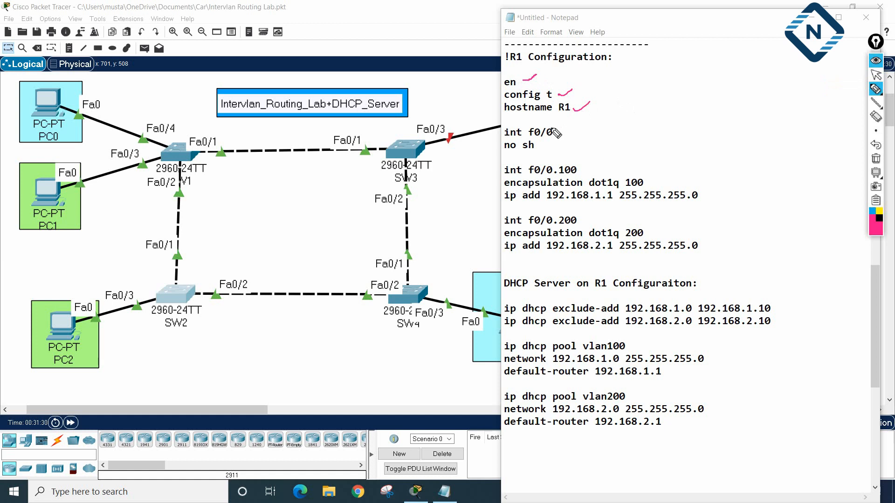
pyautogui.click(878, 76)
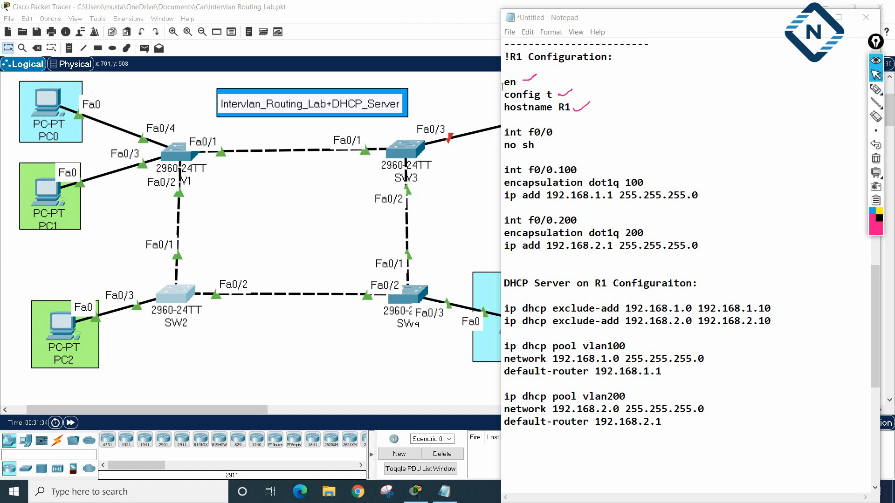
pyautogui.moveTo(502, 87)
pyautogui.mouseDown()
pyautogui.moveTo(723, 112)
pyautogui.moveTo(632, 132)
pyautogui.mouseUp()
pyautogui.click(876, 159)
# - Circle the router's Fa0/0 label and mark the R1 interface and subinterface commands with the screen pen
pyautogui.click(875, 88)
pyautogui.moveTo(569, 83)
pyautogui.mouseDown()
pyautogui.moveTo(537, 113)
pyautogui.moveTo(570, 100)
pyautogui.mouseUp()
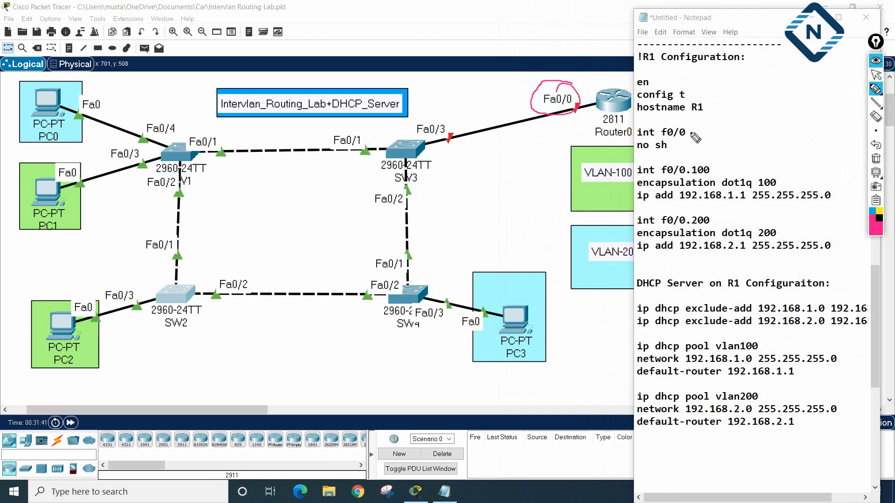
pyautogui.moveTo(692, 131)
pyautogui.mouseDown()
pyautogui.moveTo(708, 126)
pyautogui.moveTo(689, 139)
pyautogui.mouseUp()
pyautogui.moveTo(715, 170); pyautogui.dragTo(725, 167)
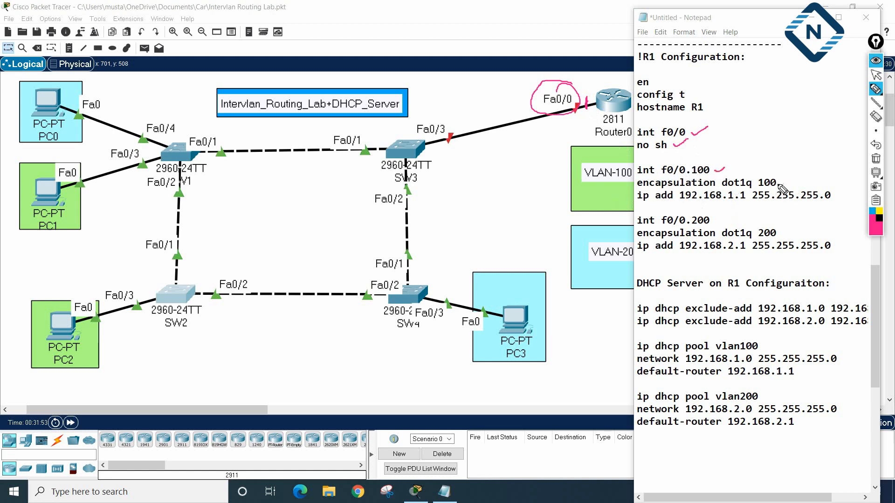
pyautogui.moveTo(785, 175)
pyautogui.mouseDown()
pyautogui.moveTo(769, 174)
pyautogui.moveTo(759, 186)
pyautogui.moveTo(780, 178)
pyautogui.moveTo(784, 156)
pyautogui.mouseUp()
pyautogui.moveTo(852, 183)
pyautogui.mouseDown()
pyautogui.moveTo(838, 193)
pyautogui.moveTo(844, 198)
pyautogui.mouseUp()
pyautogui.moveTo(735, 211); pyautogui.dragTo(720, 219)
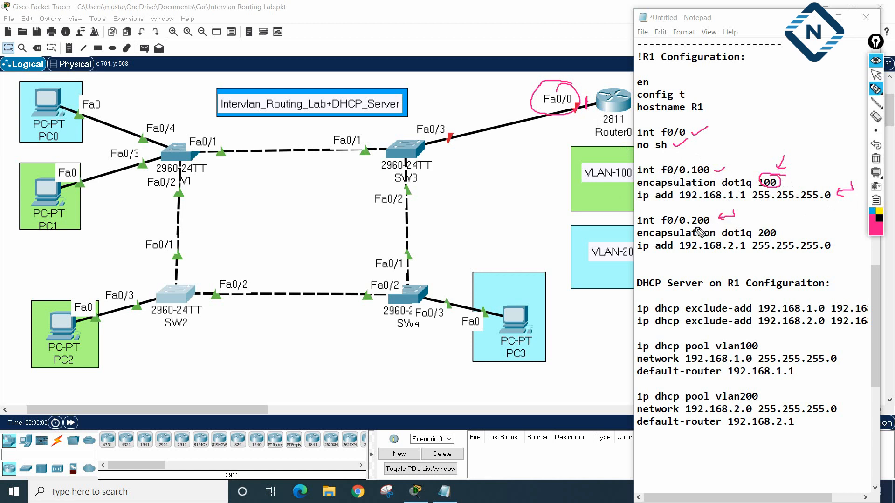
pyautogui.moveTo(782, 232)
pyautogui.mouseDown()
pyautogui.moveTo(798, 228)
pyautogui.moveTo(758, 240)
pyautogui.mouseUp()
# - Mark the DHCP exclusion, vlan100 and vlan200 pool commands with the screen pen, and clear all annotations
pyautogui.moveTo(625, 309)
pyautogui.mouseDown()
pyautogui.moveTo(636, 310)
pyautogui.moveTo(635, 348)
pyautogui.mouseUp()
pyautogui.moveTo(761, 339)
pyautogui.mouseDown()
pyautogui.moveTo(709, 337)
pyautogui.moveTo(749, 353)
pyautogui.moveTo(761, 338)
pyautogui.moveTo(786, 340)
pyautogui.mouseUp()
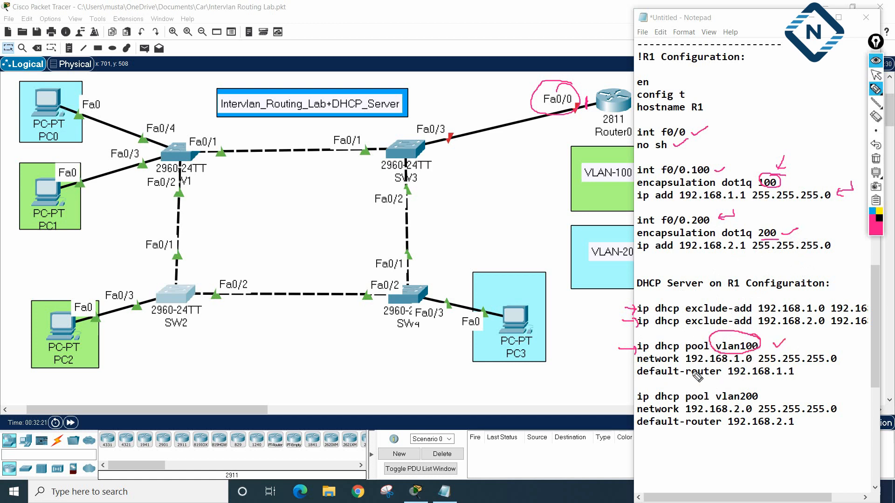
pyautogui.moveTo(643, 365); pyautogui.dragTo(751, 367)
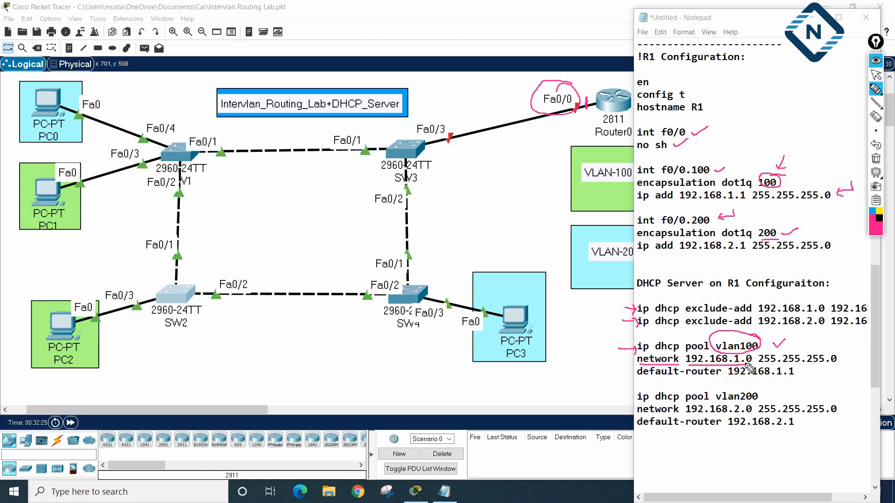
pyautogui.moveTo(840, 362); pyautogui.dragTo(857, 355)
pyautogui.moveTo(800, 373); pyautogui.dragTo(810, 370)
pyautogui.moveTo(763, 399); pyautogui.dragTo(778, 389)
pyautogui.moveTo(734, 415); pyautogui.dragTo(811, 409)
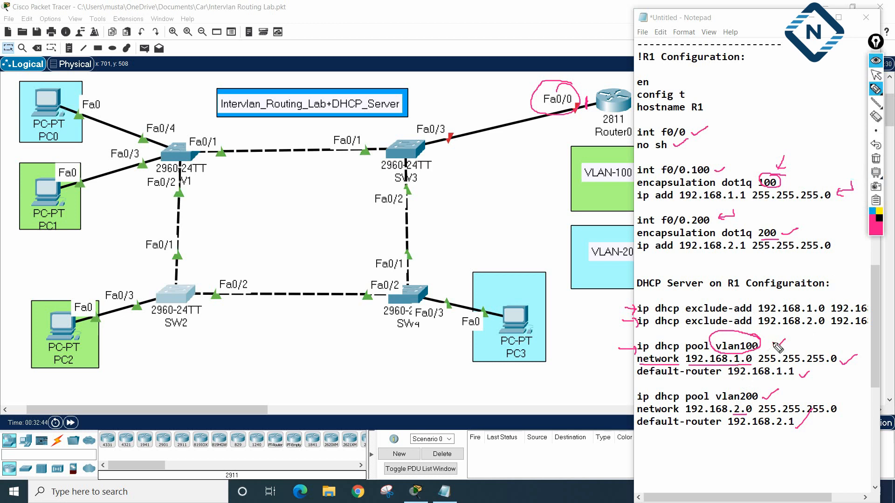
pyautogui.click(876, 159)
pyautogui.click(876, 75)
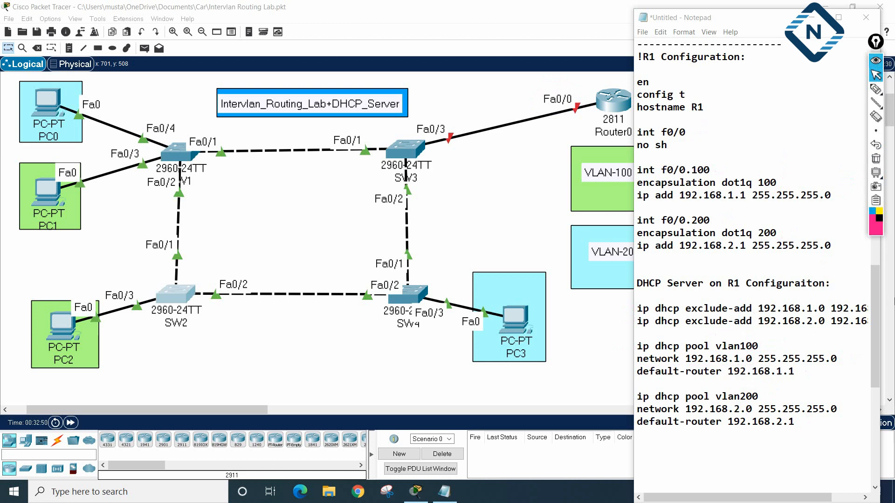
pyautogui.moveTo(795, 422); pyautogui.dragTo(661, 204)
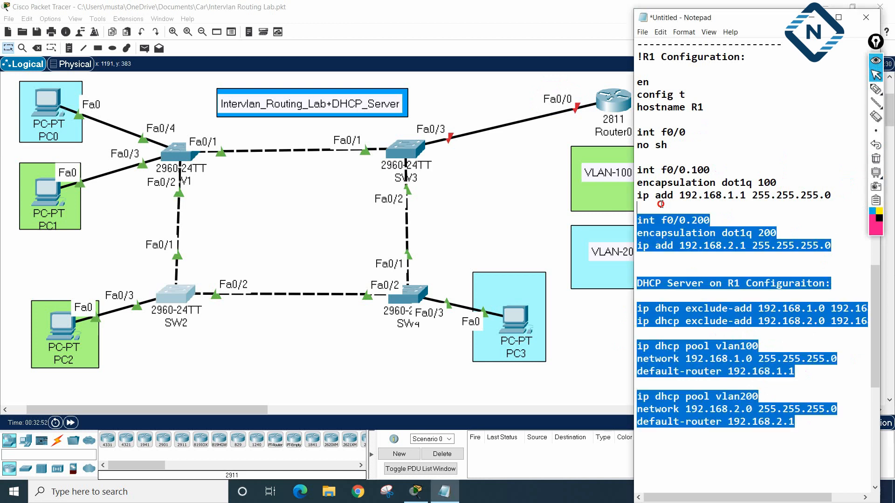
pyautogui.click(175, 152)
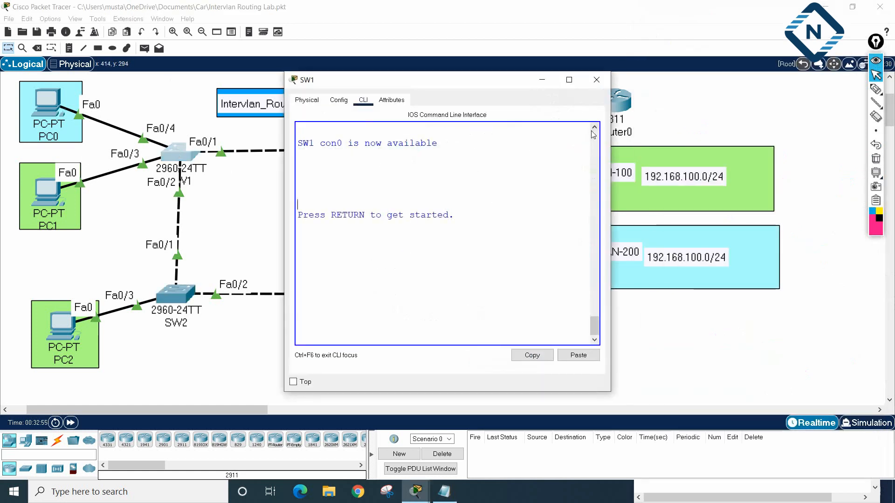
pyautogui.click(595, 81)
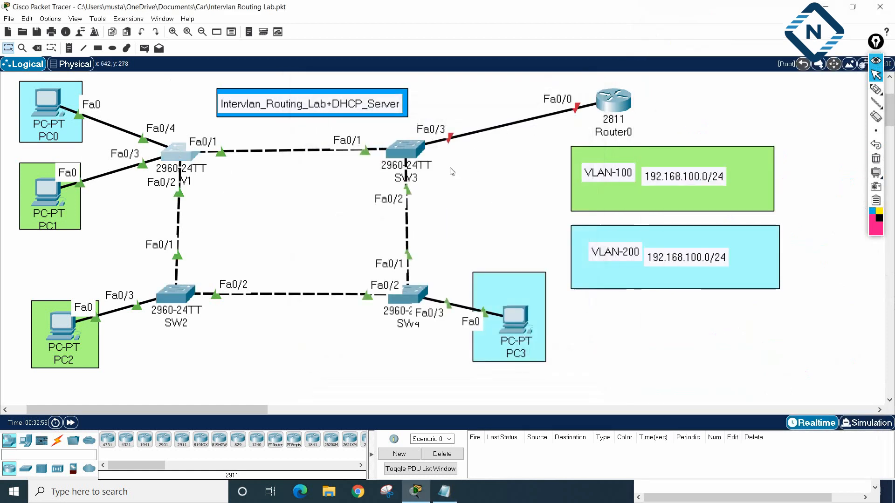
# - In Packet Tracer, run "en" and "sh vlan br" in SW1's CLI and widen its window to read the VLAN table
pyautogui.click(184, 154)
pyautogui.press('Return')
pyautogui.press('Return')
pyautogui.press('Return')
pyautogui.press('Return')
pyautogui.press('Return')
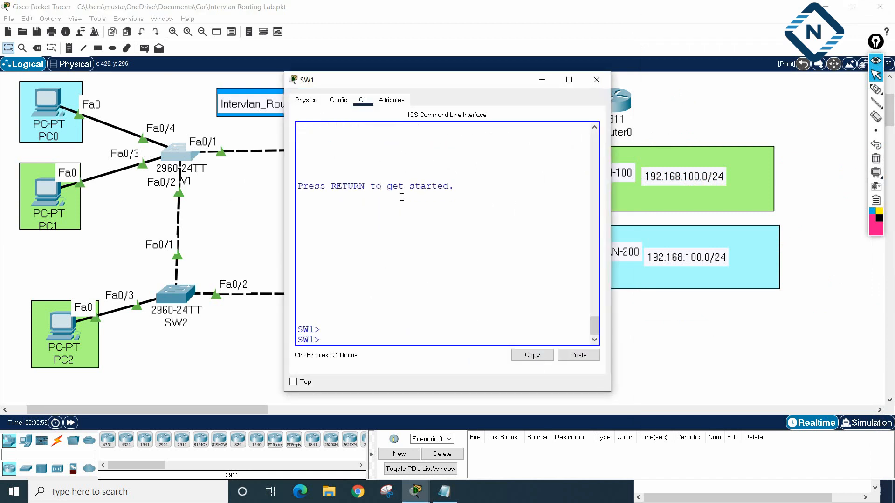
pyautogui.write('en')
pyautogui.press('Return')
pyautogui.write('sh vlan br')
pyautogui.press('Return')
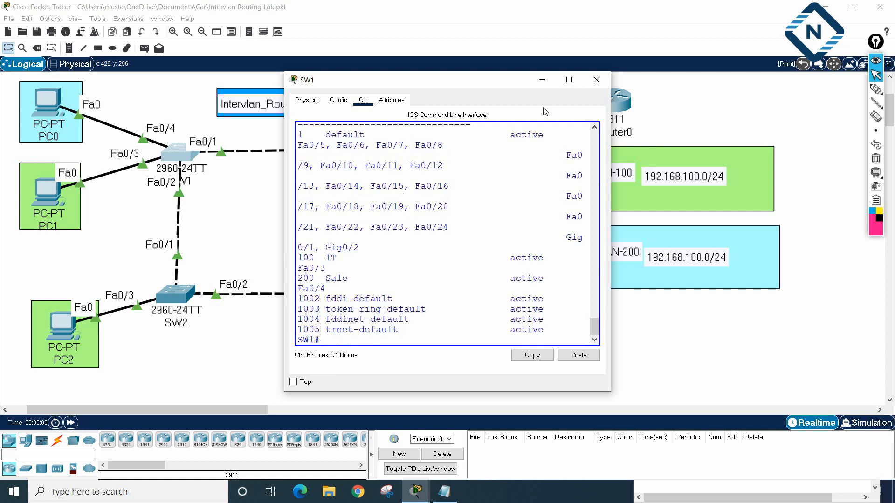
pyautogui.moveTo(612, 167); pyautogui.dragTo(819, 198)
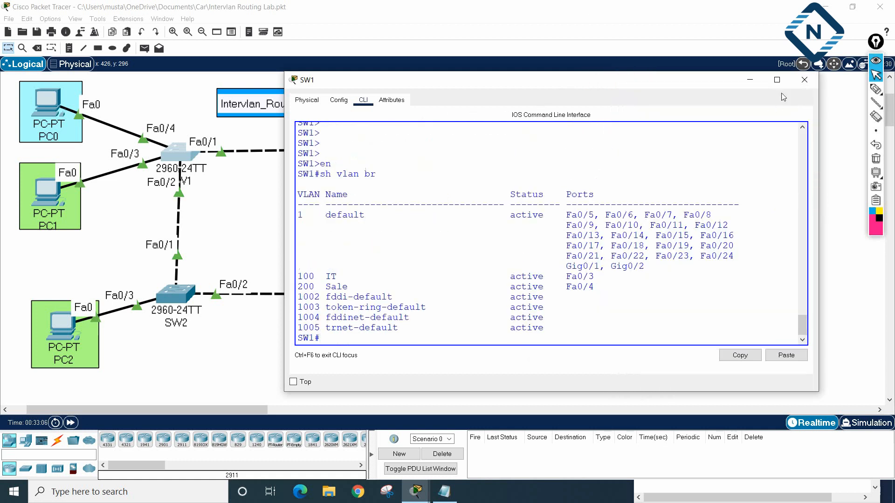
pyautogui.click(805, 80)
# - Open SW2's CLI in a wider window and run "en" and "sh vlan br" to view its VLAN table
pyautogui.click(173, 293)
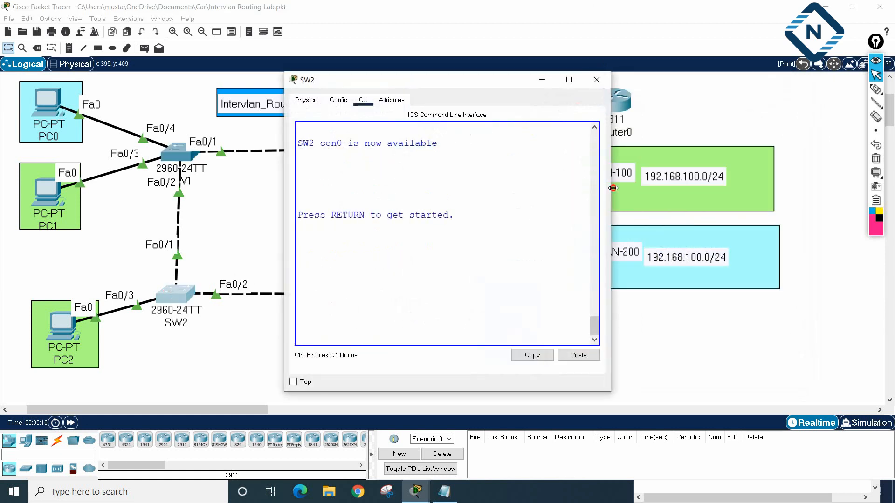
pyautogui.moveTo(609, 189); pyautogui.dragTo(741, 209)
pyautogui.click(619, 214)
pyautogui.press('Return')
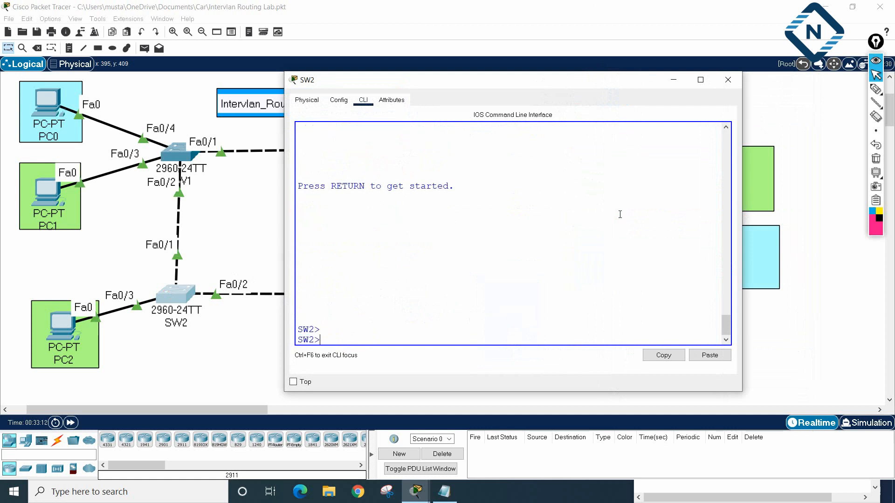
pyautogui.write('en')
pyautogui.press('Return')
pyautogui.write('sh vlan br')
pyautogui.press('Return')
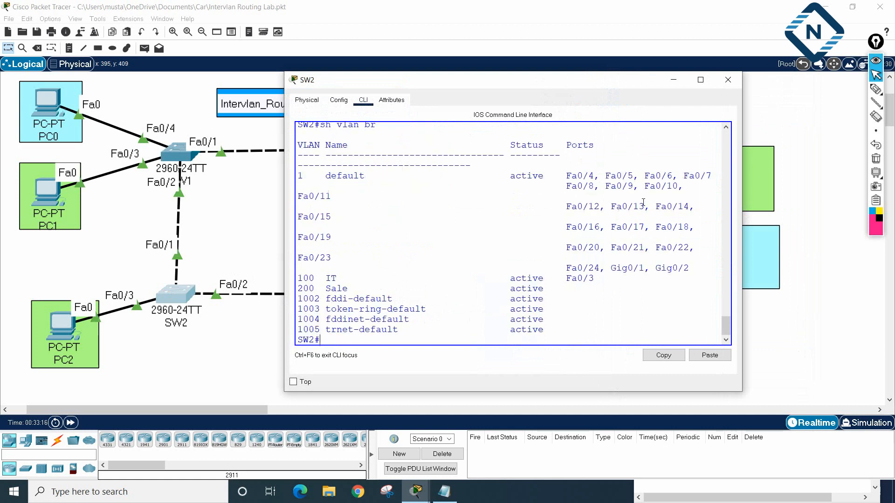